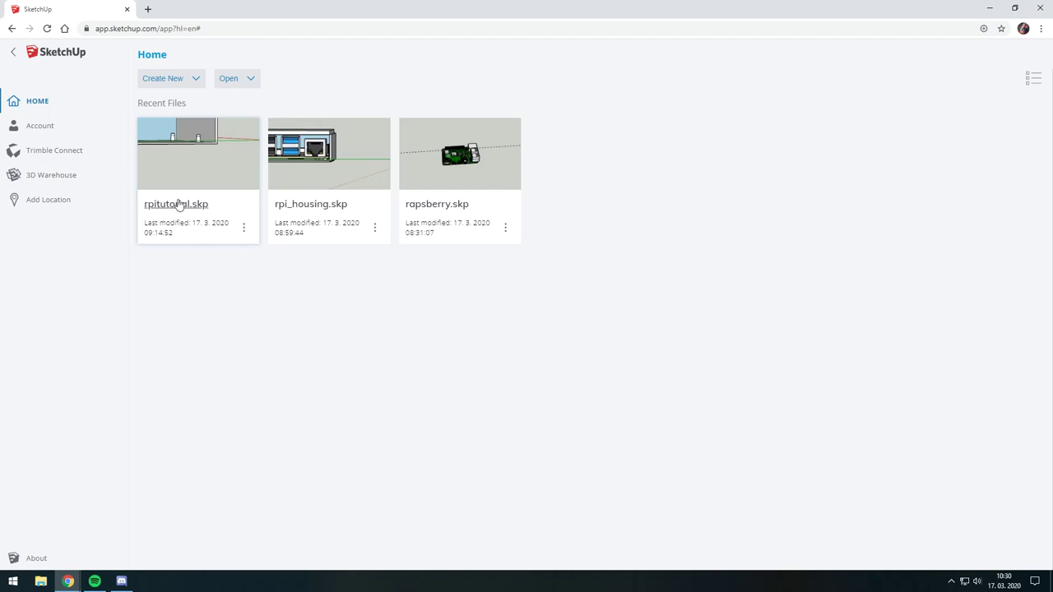
# Open rpitutorial.skp and orbit to an angled front-left view of the housing
pyautogui.click(177, 200)
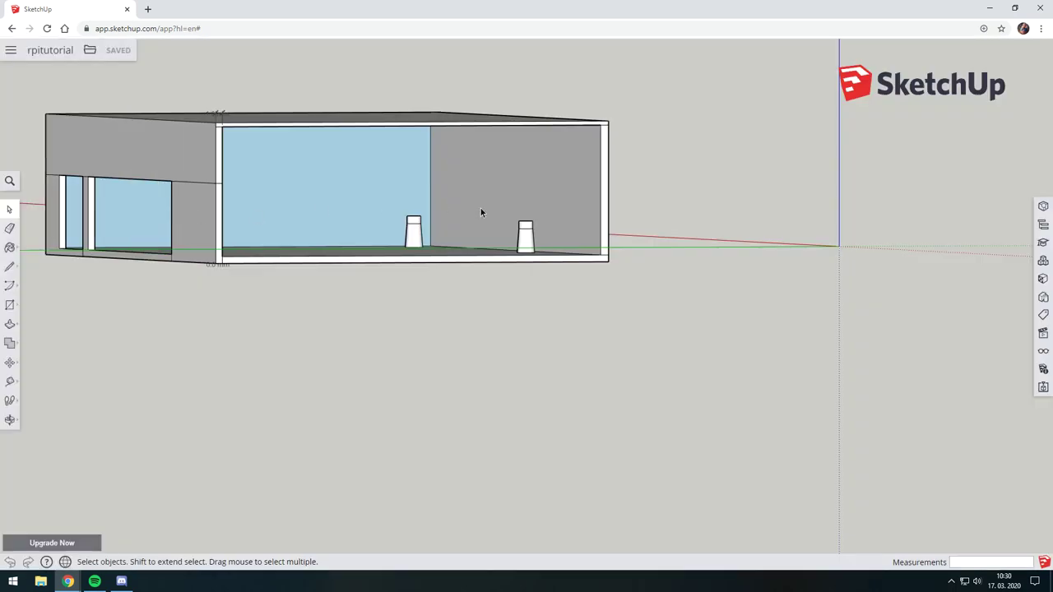
pyautogui.moveTo(481, 213); pyautogui.dragTo(455, 254, button='middle')
pyautogui.moveTo(359, 240)
pyautogui.mouseDown(button='middle')
pyautogui.moveTo(469, 303)
pyautogui.moveTo(443, 306)
pyautogui.moveTo(395, 282)
pyautogui.moveTo(589, 310)
pyautogui.mouseUp(button='middle')
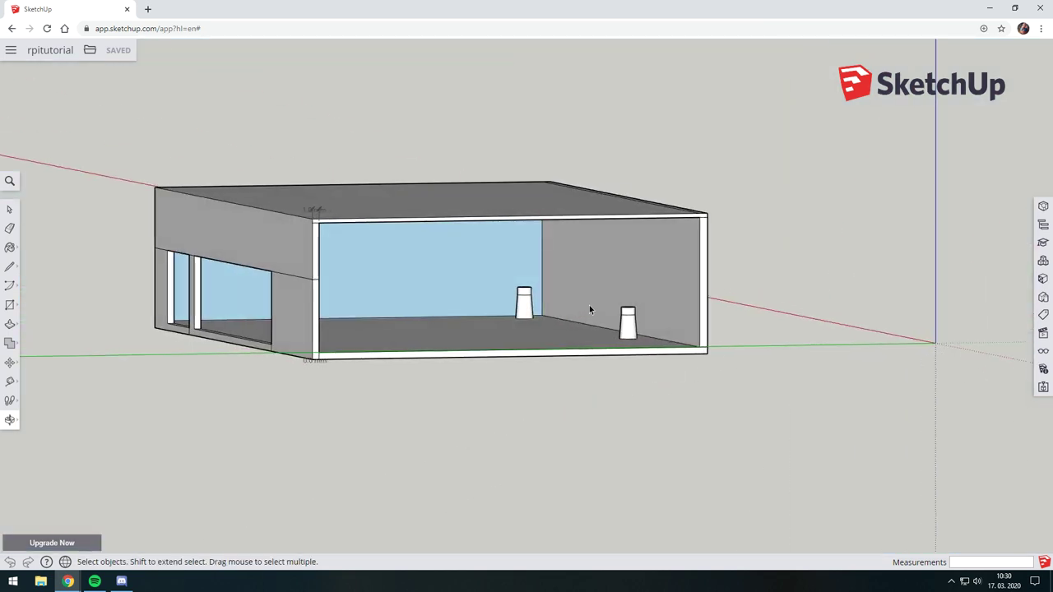
pyautogui.moveTo(644, 263)
pyautogui.mouseDown(button='middle')
pyautogui.moveTo(606, 263)
pyautogui.moveTo(587, 243)
pyautogui.moveTo(494, 249)
pyautogui.moveTo(520, 232)
pyautogui.moveTo(363, 253)
pyautogui.moveTo(390, 266)
pyautogui.mouseUp(button='middle')
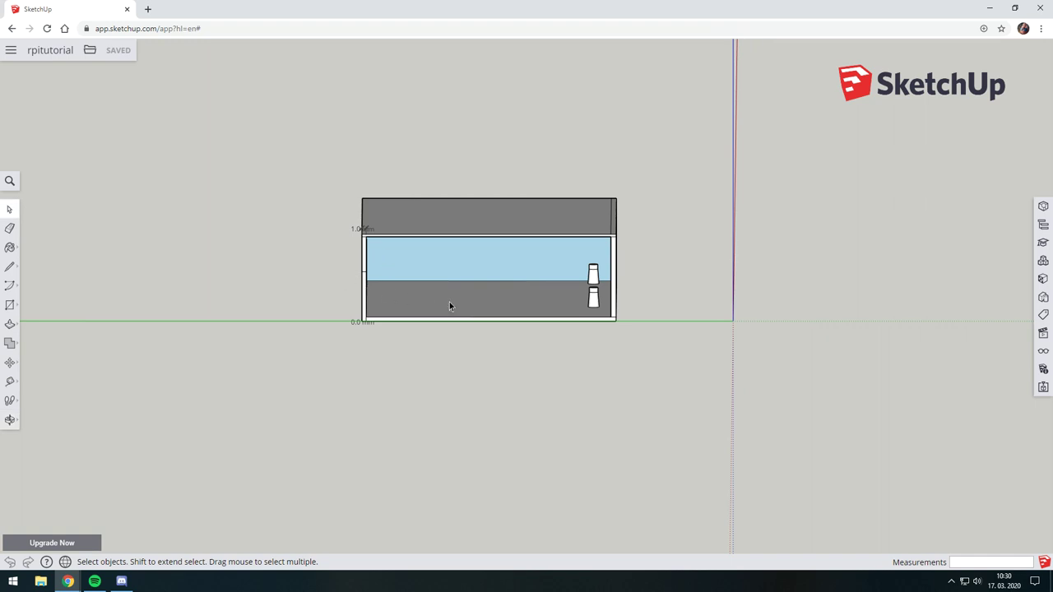
pyautogui.moveTo(451, 303)
pyautogui.mouseDown(button='middle')
pyautogui.moveTo(485, 292)
pyautogui.moveTo(381, 251)
pyautogui.mouseUp(button='middle')
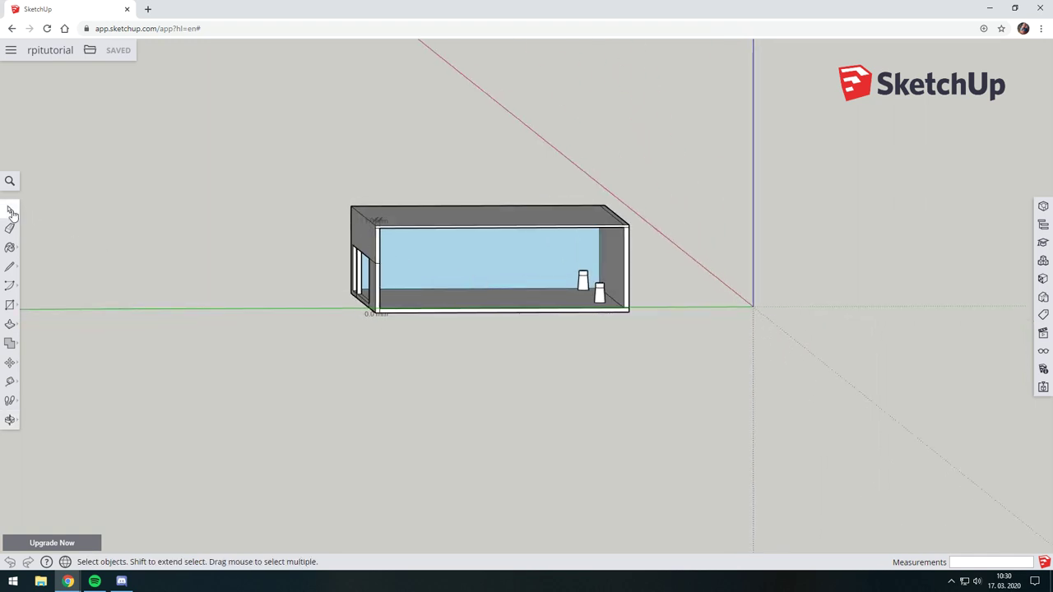
pyautogui.moveTo(508, 222); pyautogui.dragTo(389, 209, button='middle')
# Drag-select the housing's top edges
pyautogui.moveTo(308, 182); pyautogui.dragTo(448, 238)
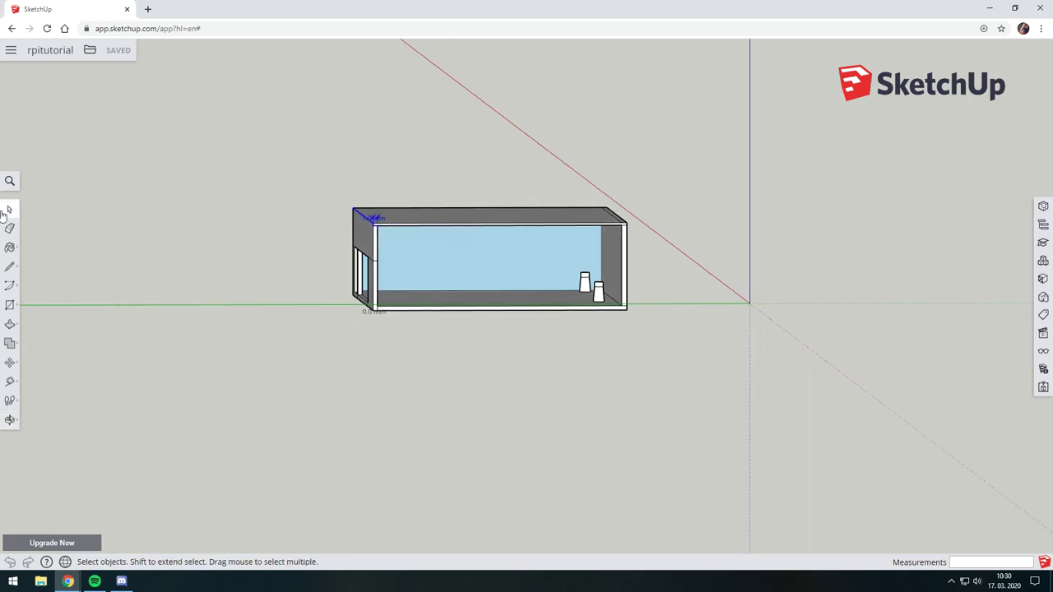
pyautogui.moveTo(225, 134); pyautogui.dragTo(721, 277)
pyautogui.moveTo(722, 277); pyautogui.dragTo(724, 262, button='middle')
# Paste a copy of the housing lid and place it left of the box
pyautogui.hotkey('ctrl', 'v')
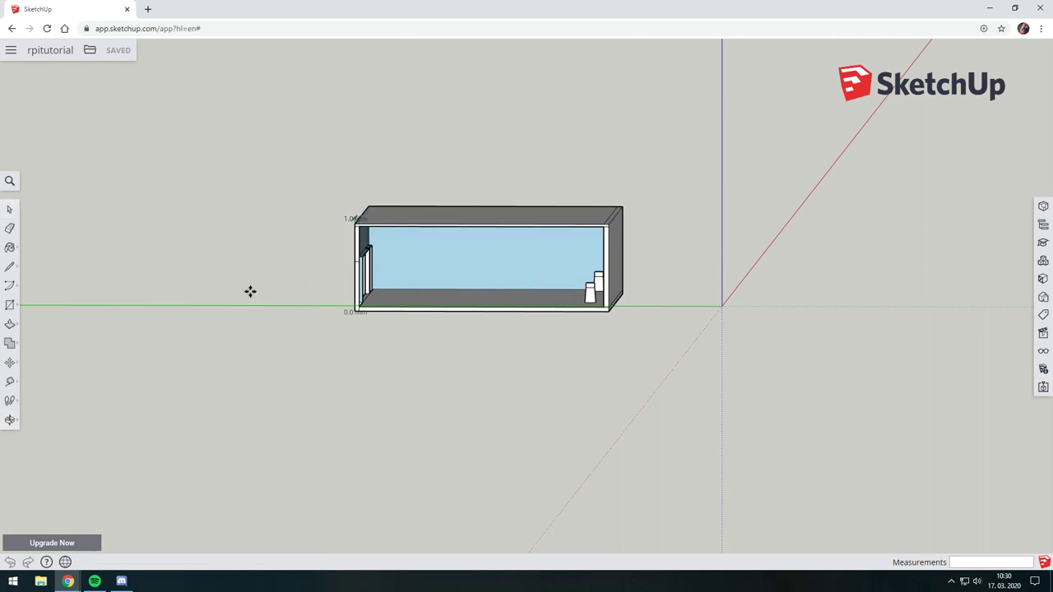
pyautogui.click(302, 304)
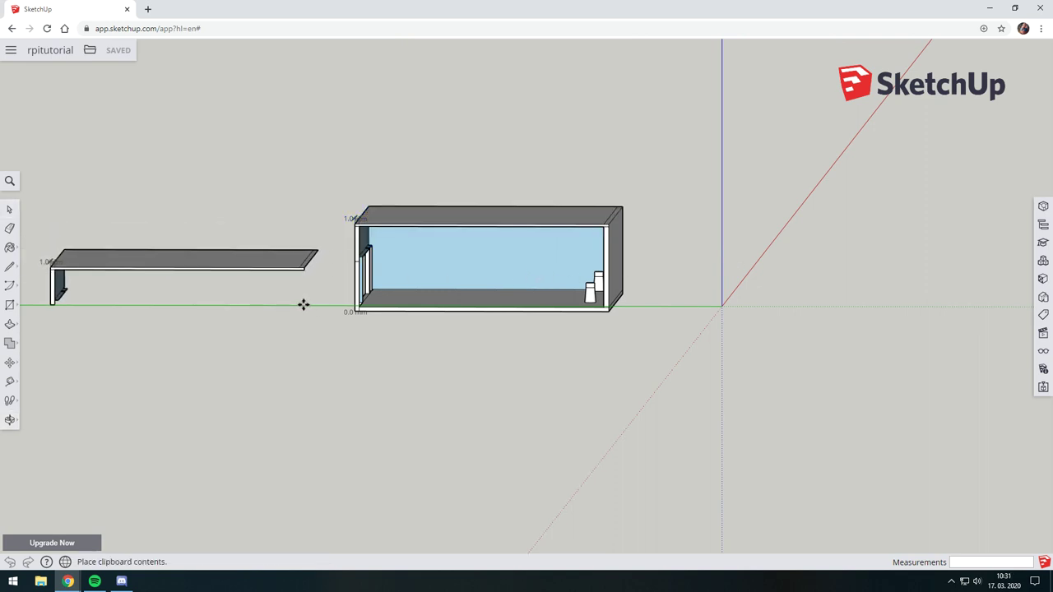
pyautogui.press('m')
pyautogui.click(348, 194)
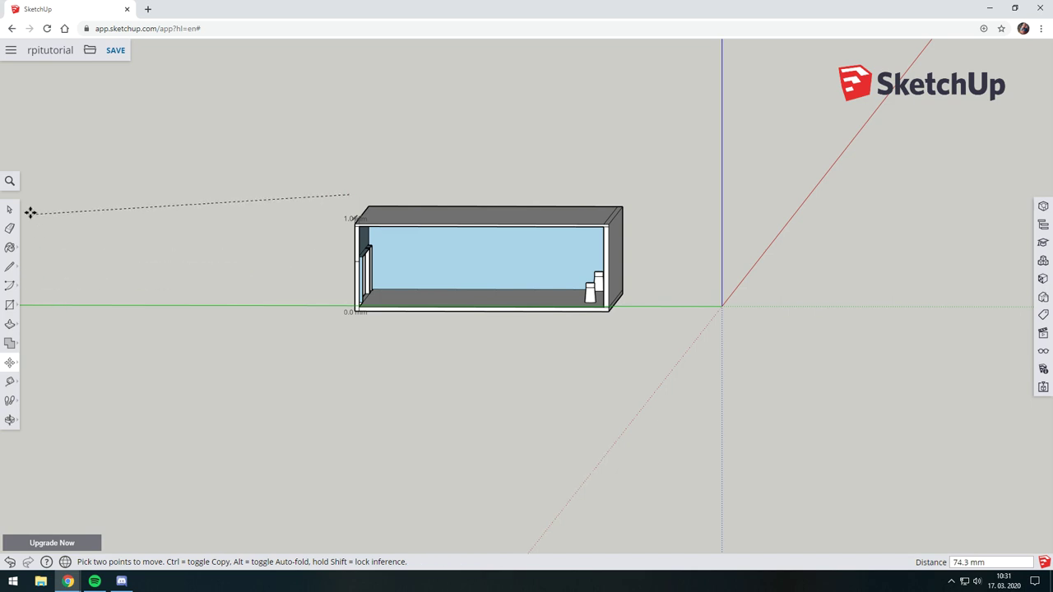
pyautogui.press('Escape')
# Select the box's top and delete it, leaving the open walls and floor
pyautogui.click(11, 212)
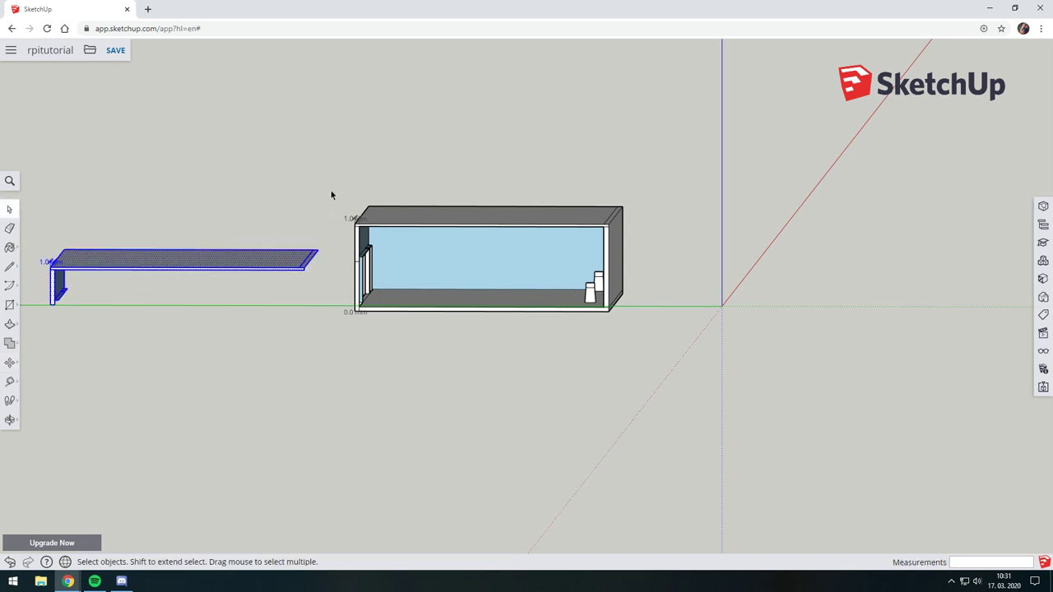
pyautogui.moveTo(331, 191); pyautogui.dragTo(591, 240)
pyautogui.moveTo(574, 255); pyautogui.dragTo(554, 228, button='middle')
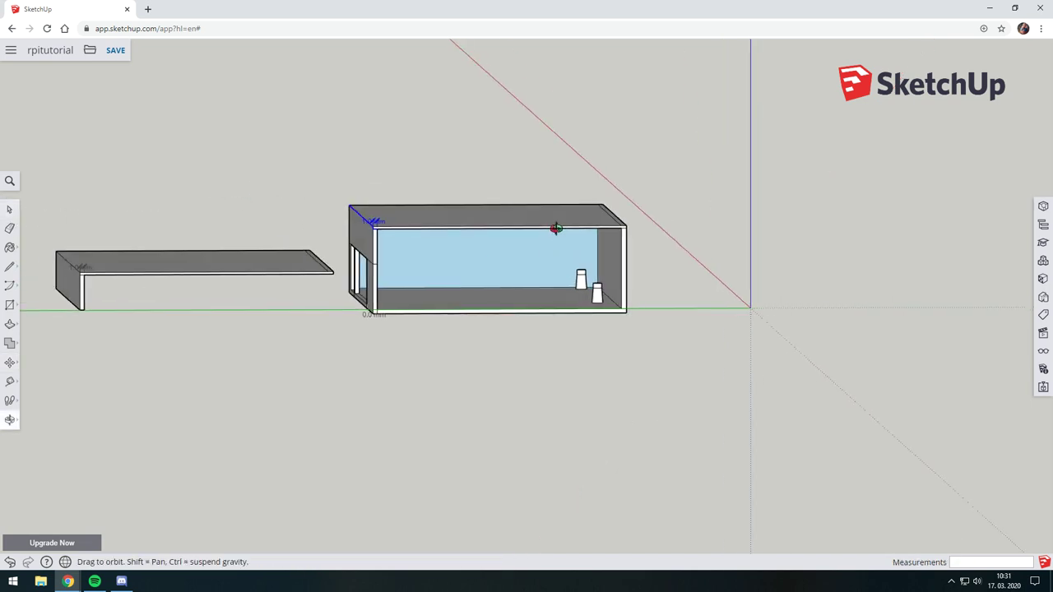
pyautogui.moveTo(341, 178); pyautogui.dragTo(670, 244)
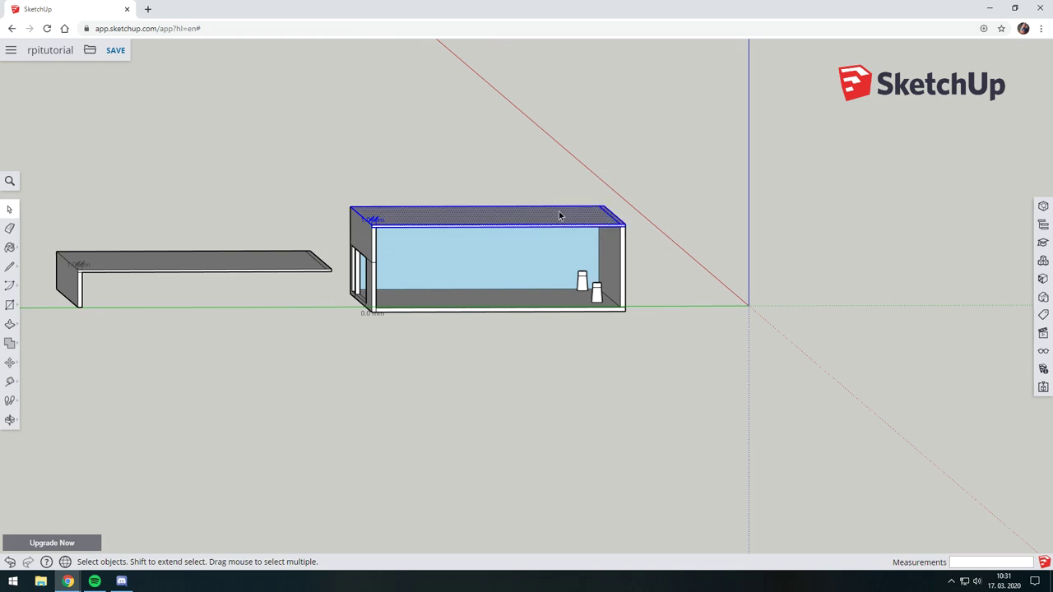
pyautogui.moveTo(305, 163); pyautogui.dragTo(733, 261)
pyautogui.press('Delete')
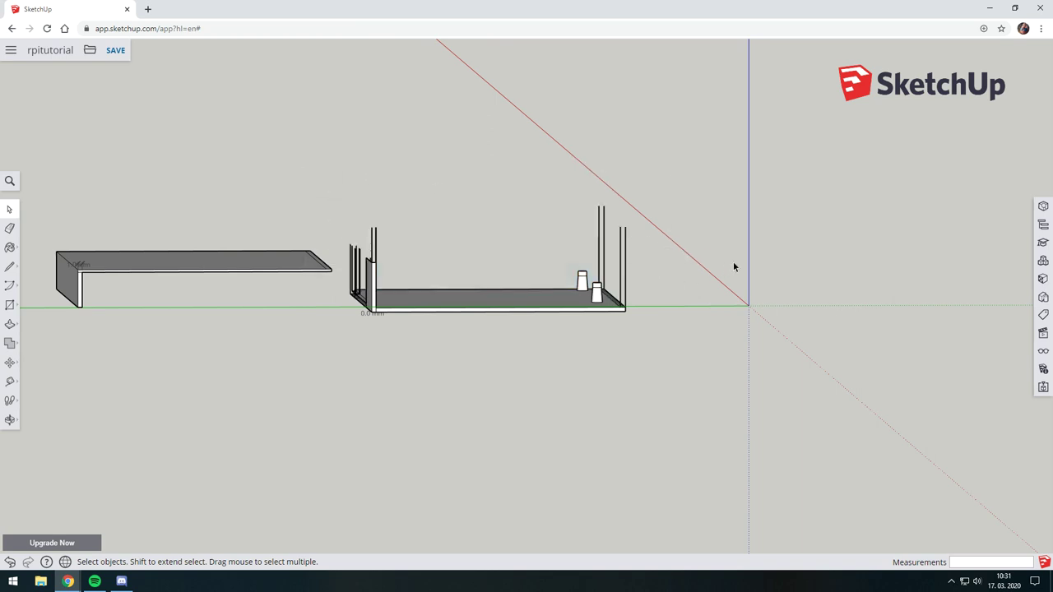
pyautogui.hotkey('ctrl', 'z')
pyautogui.moveTo(797, 346); pyautogui.dragTo(733, 317, button='middle')
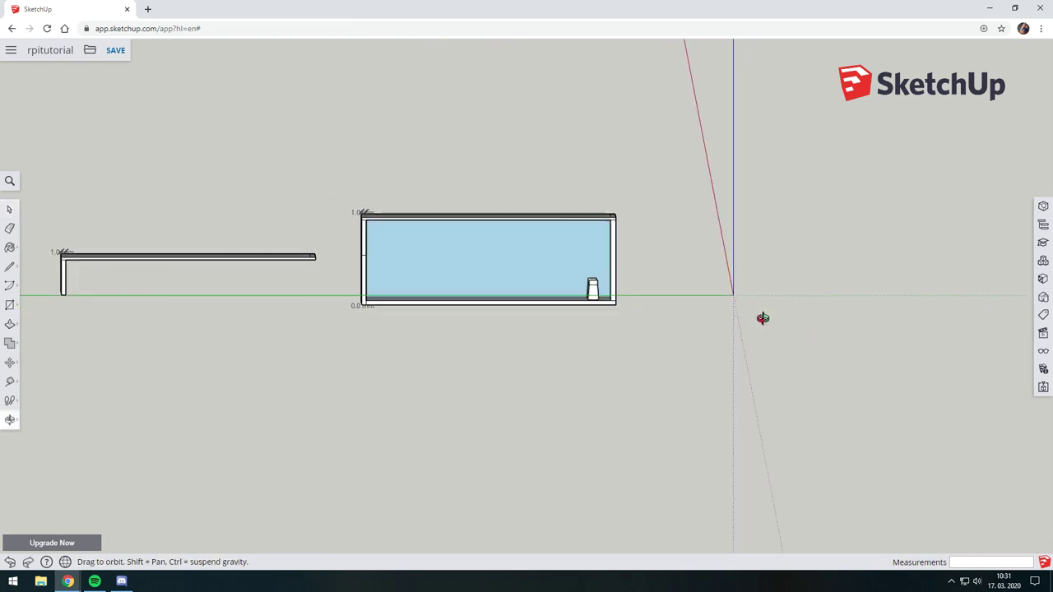
pyautogui.moveTo(315, 156); pyautogui.dragTo(658, 247)
pyautogui.press('Delete')
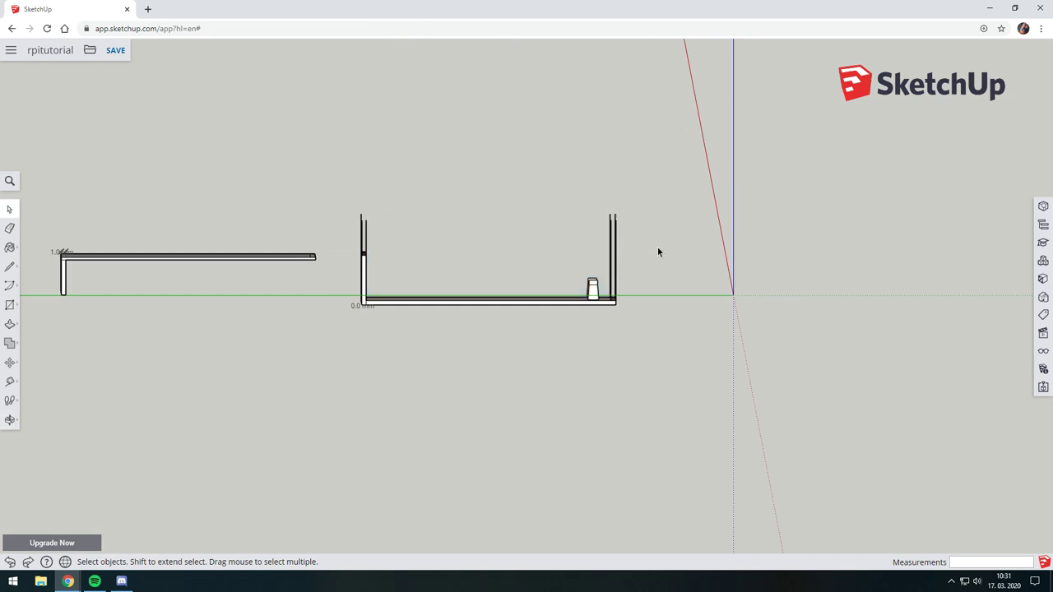
pyautogui.moveTo(658, 247); pyautogui.dragTo(529, 266, button='middle')
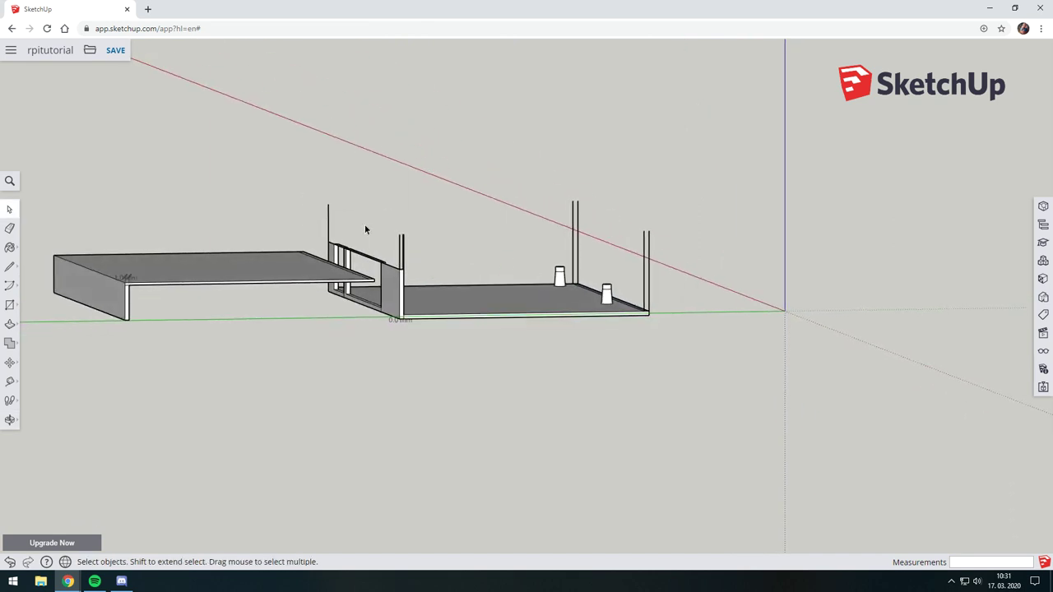
# Delete the stray vertical edges on the walls and inside the box
pyautogui.moveTo(377, 211); pyautogui.dragTo(436, 271)
pyautogui.click(395, 244)
pyautogui.moveTo(308, 200); pyautogui.dragTo(364, 230)
pyautogui.press('Delete')
pyautogui.press('Delete')
pyautogui.moveTo(600, 237)
pyautogui.mouseDown(button='middle')
pyautogui.moveTo(391, 250)
pyautogui.moveTo(501, 254)
pyautogui.mouseUp(button='middle')
pyautogui.moveTo(521, 223); pyautogui.dragTo(570, 275)
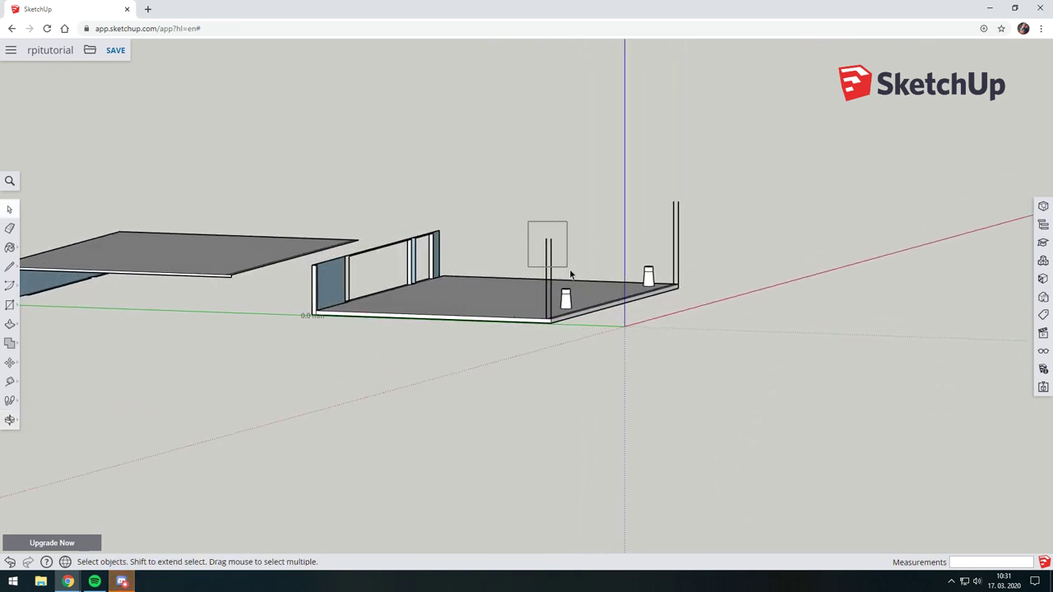
pyautogui.click(548, 253)
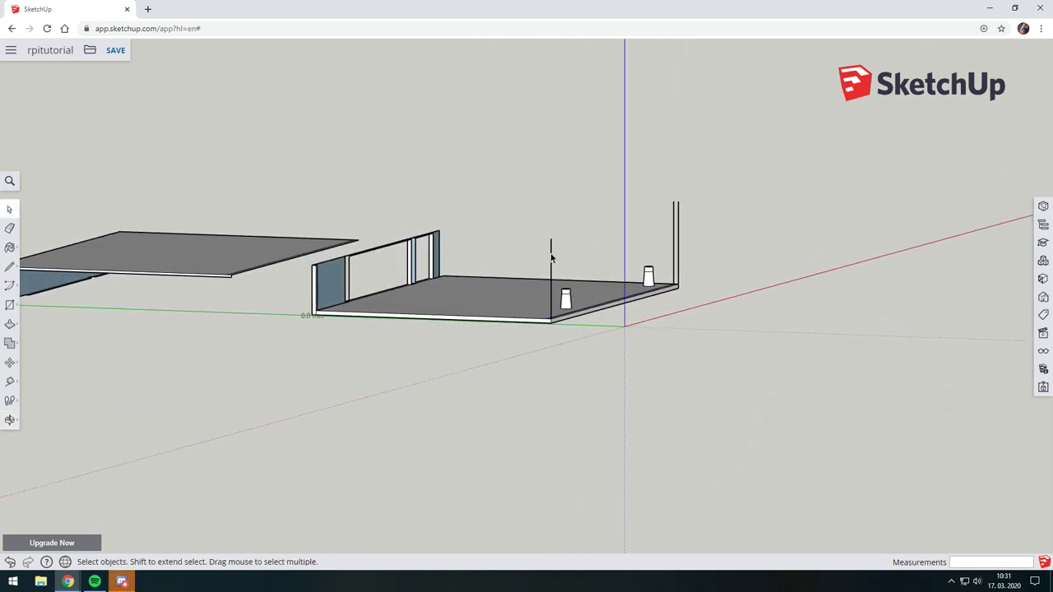
pyautogui.press('Delete')
pyautogui.click(673, 236)
pyautogui.press('Delete')
# Orbit around the closed housing, checking its floor face and the lid's bottom edge
pyautogui.moveTo(672, 237)
pyautogui.mouseDown(button='middle')
pyautogui.moveTo(563, 271)
pyautogui.moveTo(394, 280)
pyautogui.moveTo(246, 312)
pyautogui.moveTo(346, 329)
pyautogui.mouseUp(button='middle')
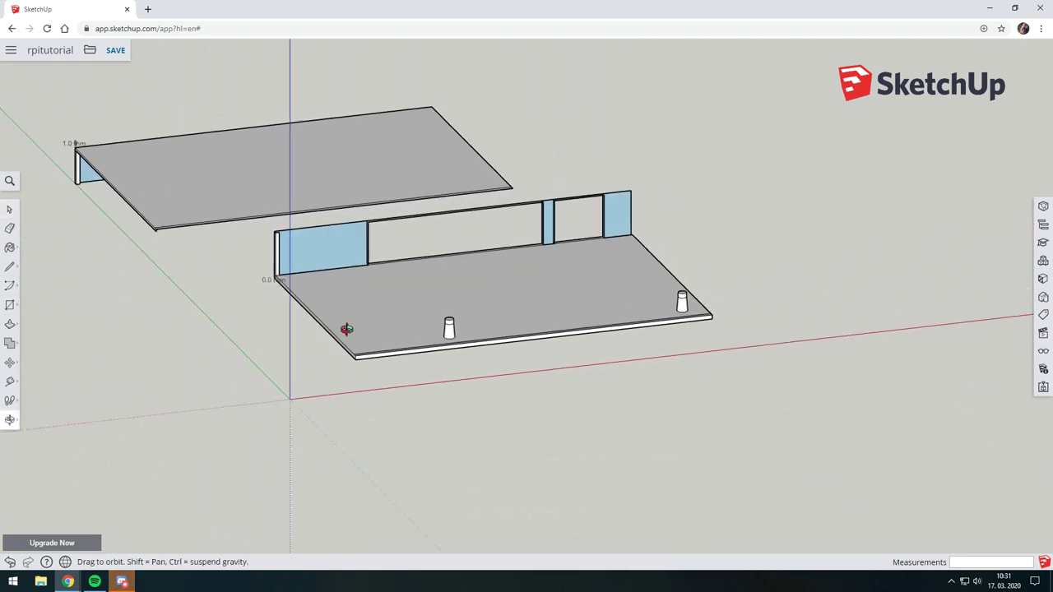
pyautogui.moveTo(274, 246)
pyautogui.mouseDown(button='middle')
pyautogui.moveTo(515, 174)
pyautogui.moveTo(541, 281)
pyautogui.mouseUp(button='middle')
pyautogui.moveTo(415, 295)
pyautogui.mouseDown(button='middle')
pyautogui.moveTo(612, 236)
pyautogui.moveTo(625, 275)
pyautogui.moveTo(538, 313)
pyautogui.moveTo(313, 324)
pyautogui.moveTo(336, 344)
pyautogui.moveTo(74, 251)
pyautogui.moveTo(106, 268)
pyautogui.moveTo(291, 291)
pyautogui.moveTo(426, 299)
pyautogui.moveTo(527, 289)
pyautogui.moveTo(491, 275)
pyautogui.moveTo(522, 298)
pyautogui.mouseUp(button='middle')
pyautogui.click(522, 294)
pyautogui.click(259, 297)
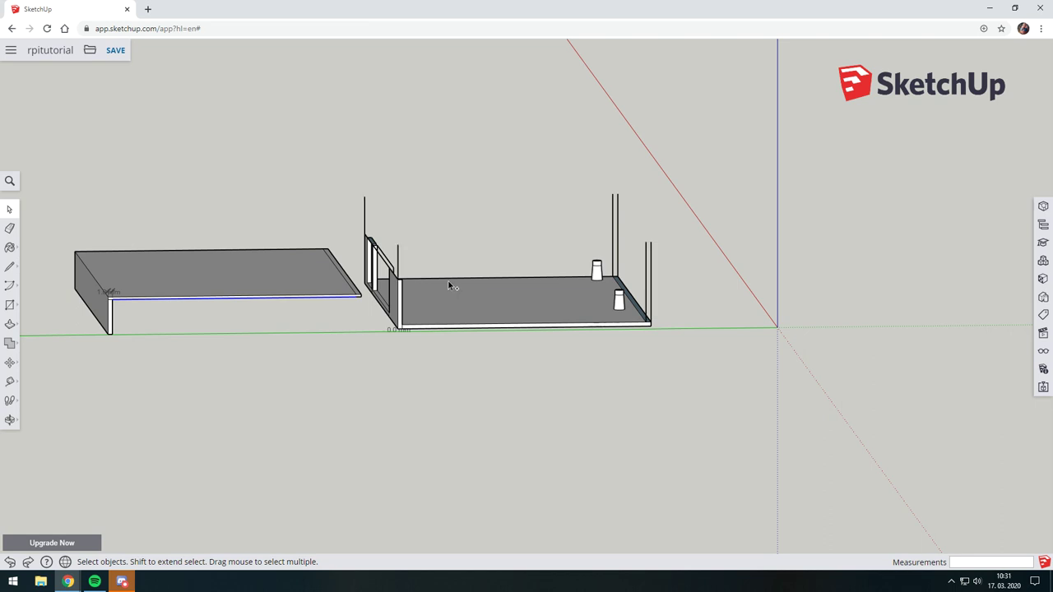
pyautogui.moveTo(448, 280); pyautogui.dragTo(608, 309, button='middle')
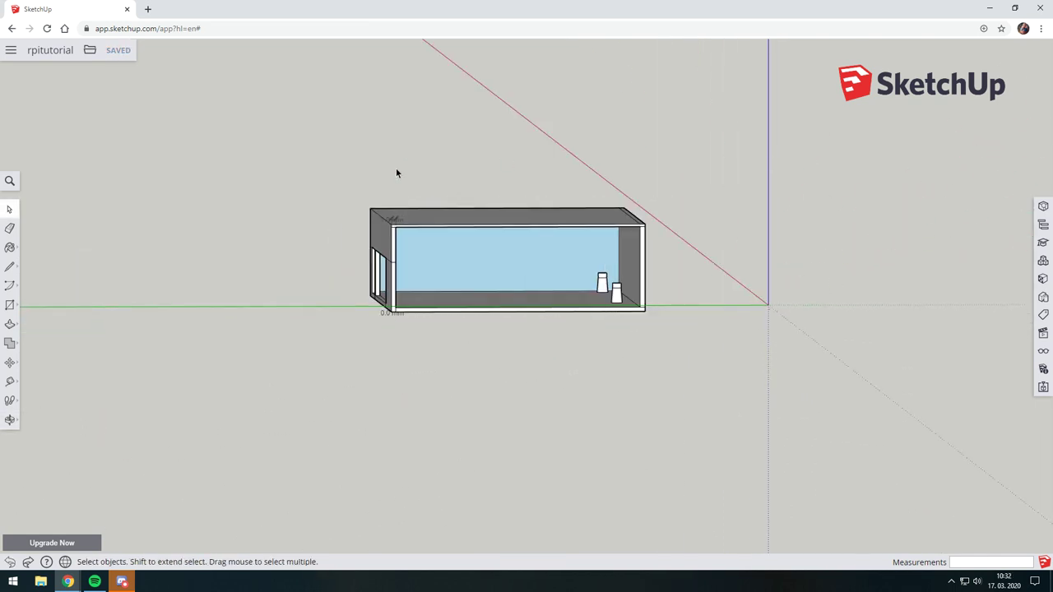
# Export the housing as an STL download, saved as rpitutorial (1).stl
pyautogui.moveTo(510, 270); pyautogui.dragTo(543, 294, button='middle')
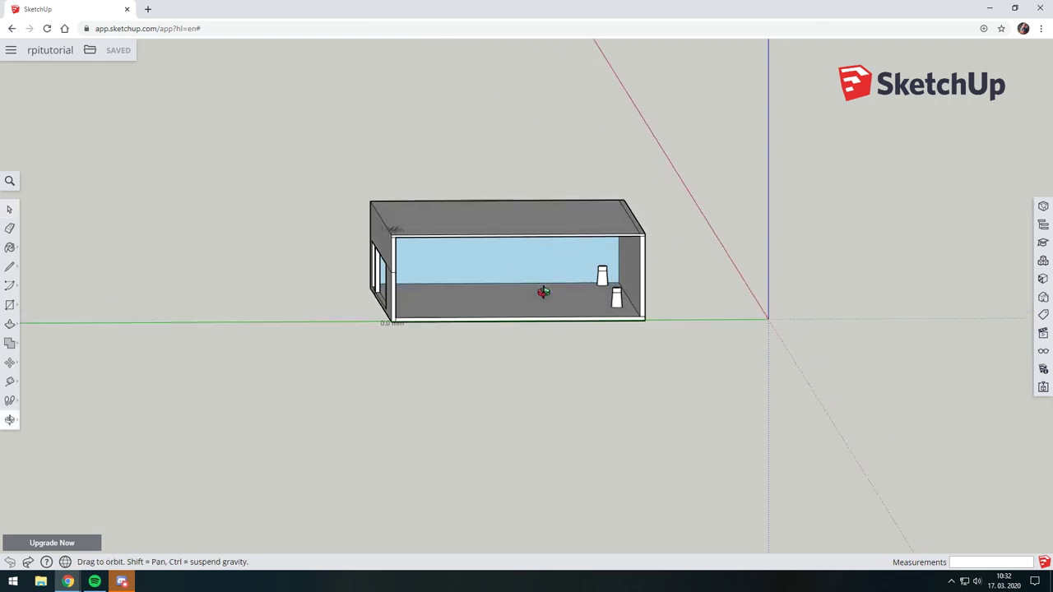
pyautogui.click(91, 51)
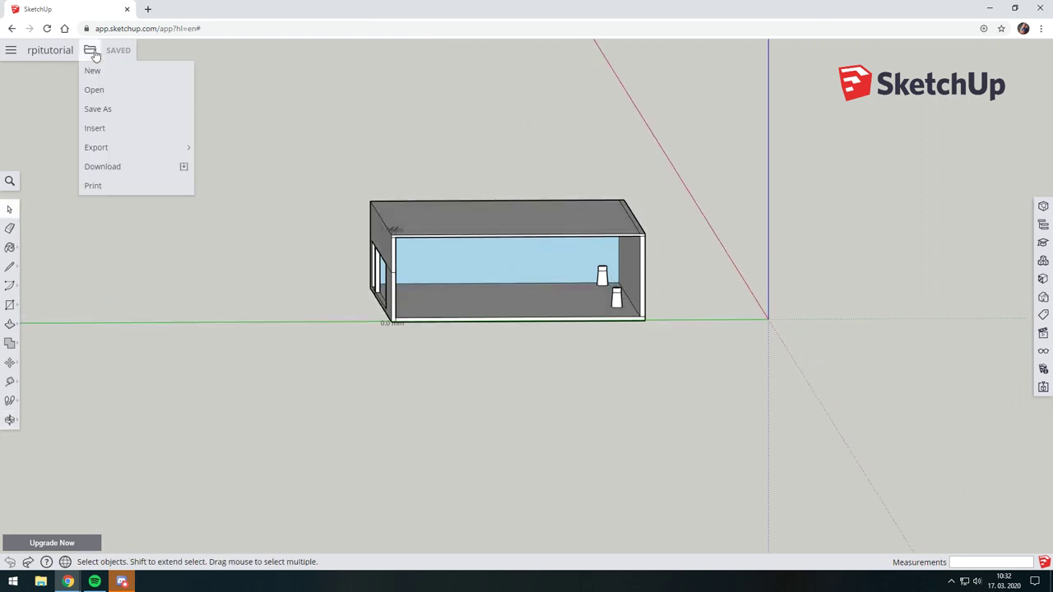
pyautogui.click(126, 148)
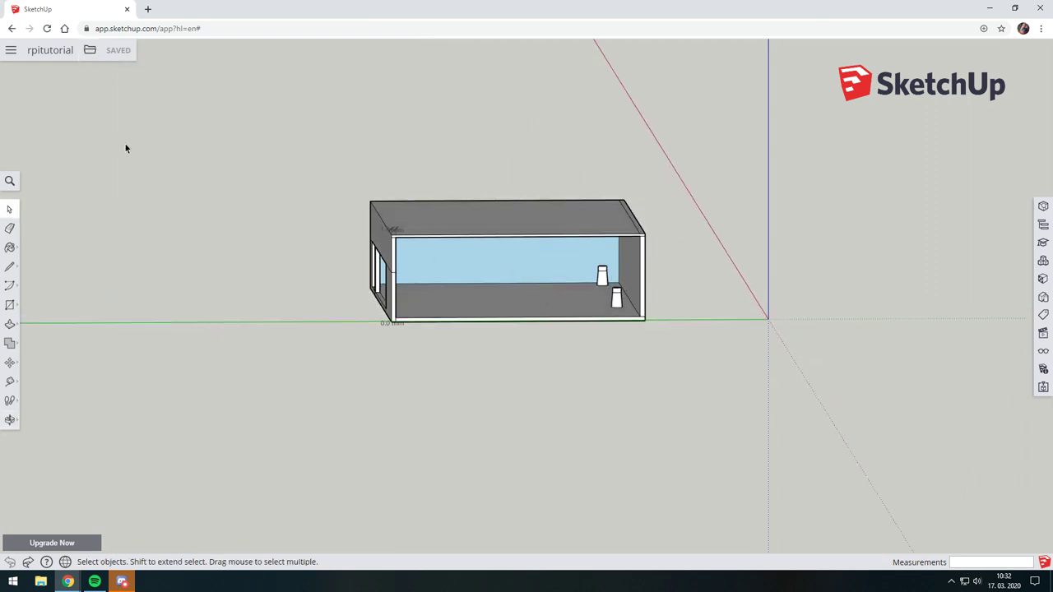
pyautogui.click(91, 51)
pyautogui.moveTo(96, 148)
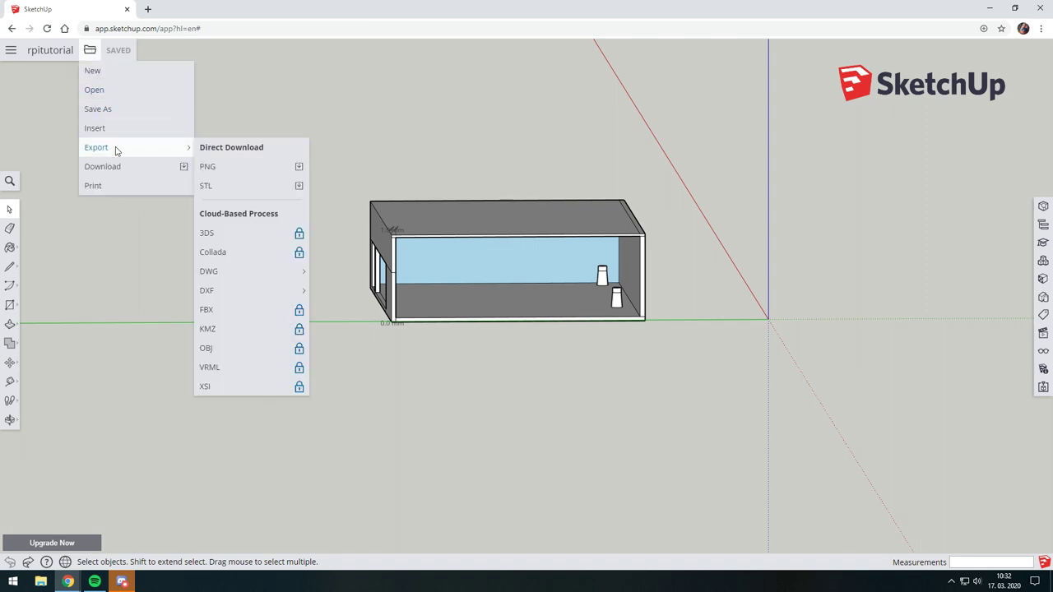
pyautogui.click(231, 183)
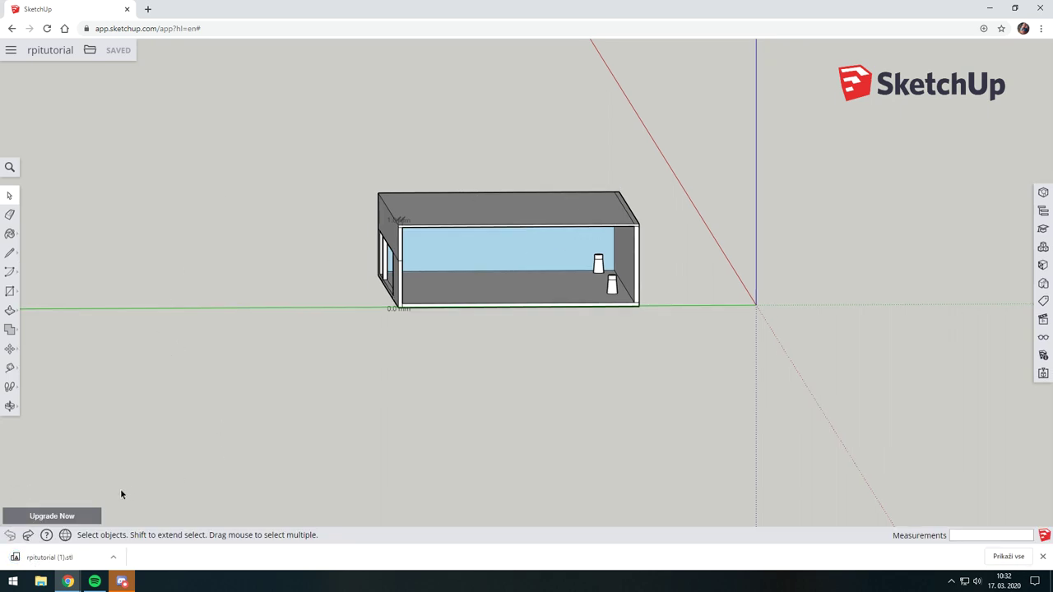
# Search Google for the Ultimaker Cura download and open the Cura software page
pyautogui.click(148, 9)
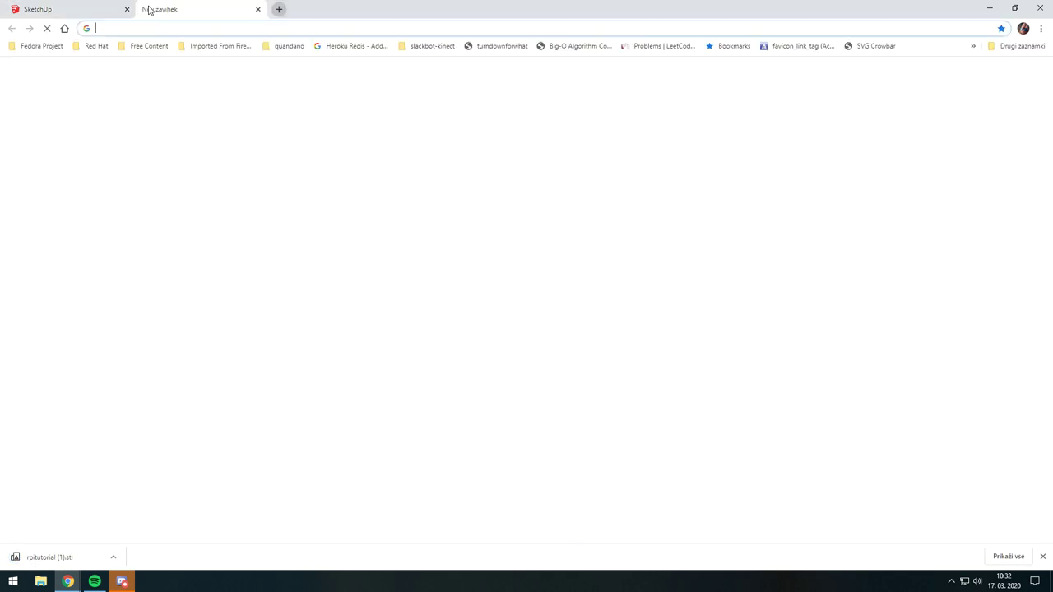
pyautogui.write('ulti')
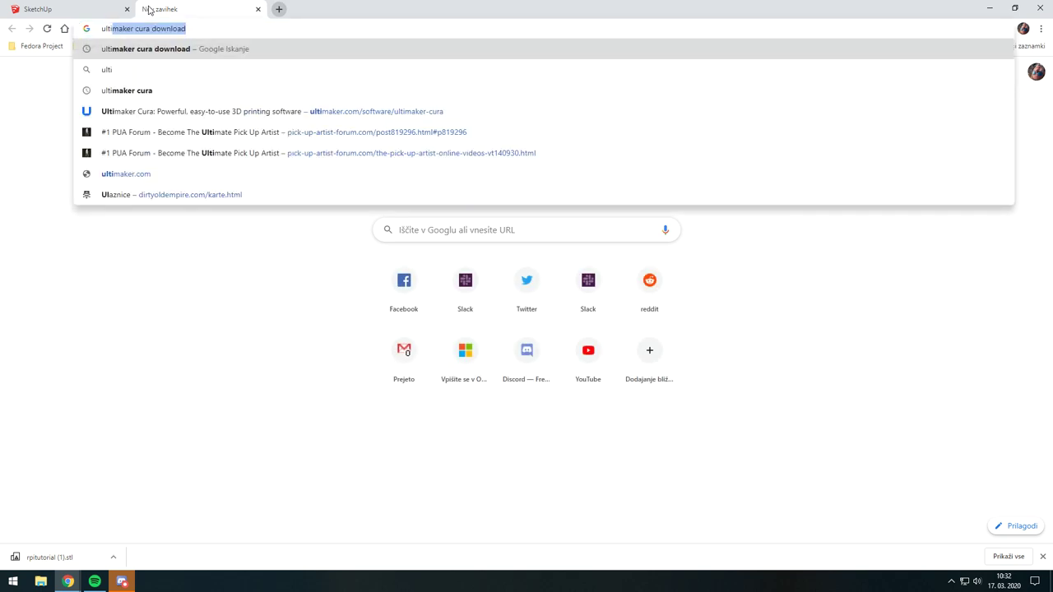
pyautogui.write('ma')
pyautogui.press('Return')
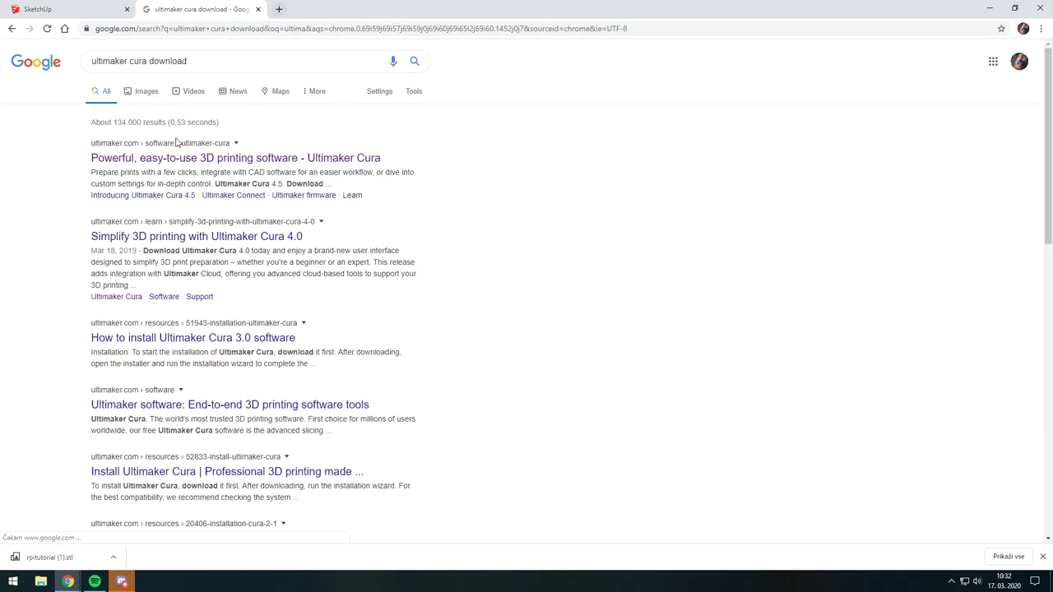
pyautogui.click(169, 158)
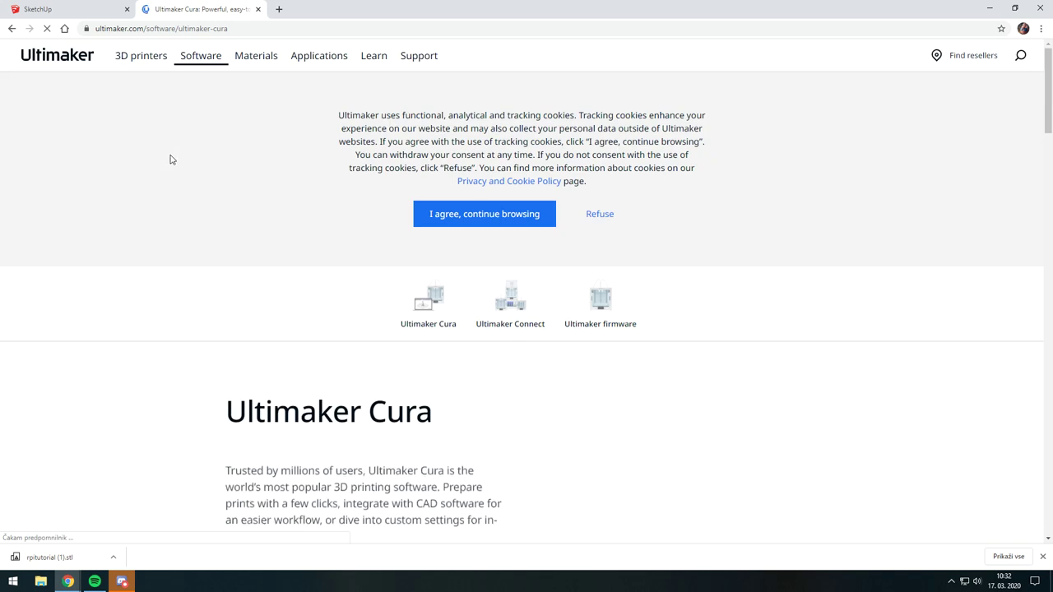
# Dismiss the cookie notice and choose Download for free to reach the Cura 4.5 options
pyautogui.scroll(-5, 445, 271)
pyautogui.scroll(-5, 568, 354)
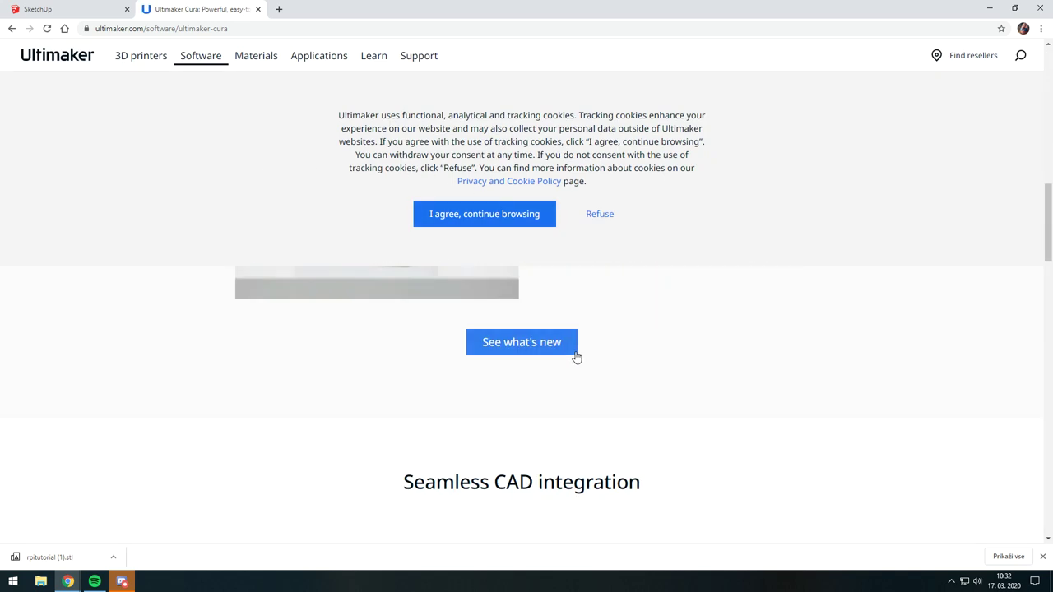
pyautogui.scroll(-3, 567, 368)
pyautogui.scroll(3, 567, 367)
pyautogui.scroll(1, 526, 352)
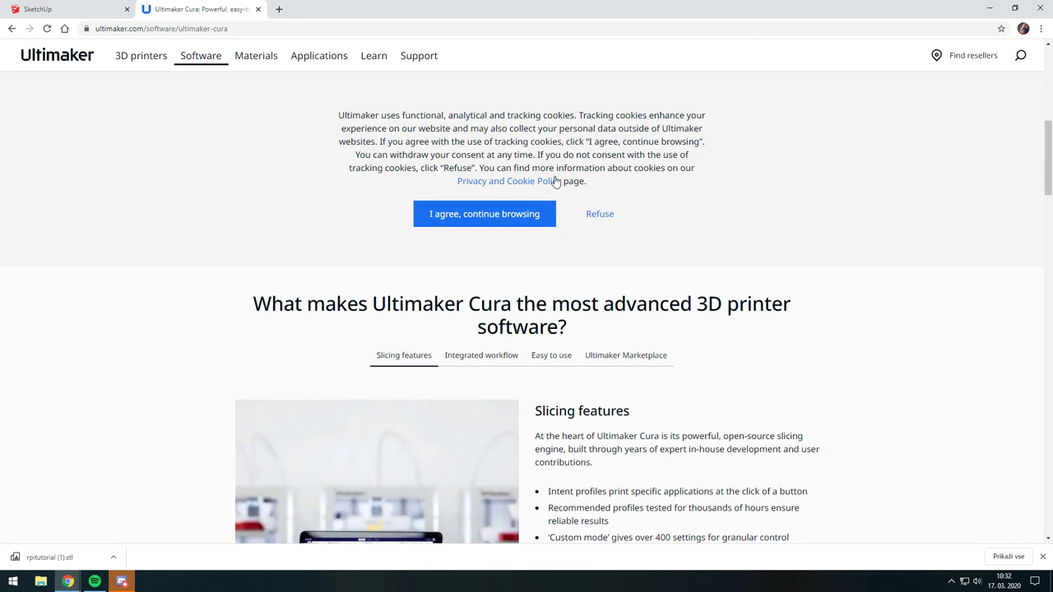
pyautogui.click(519, 218)
pyautogui.scroll(1, 481, 305)
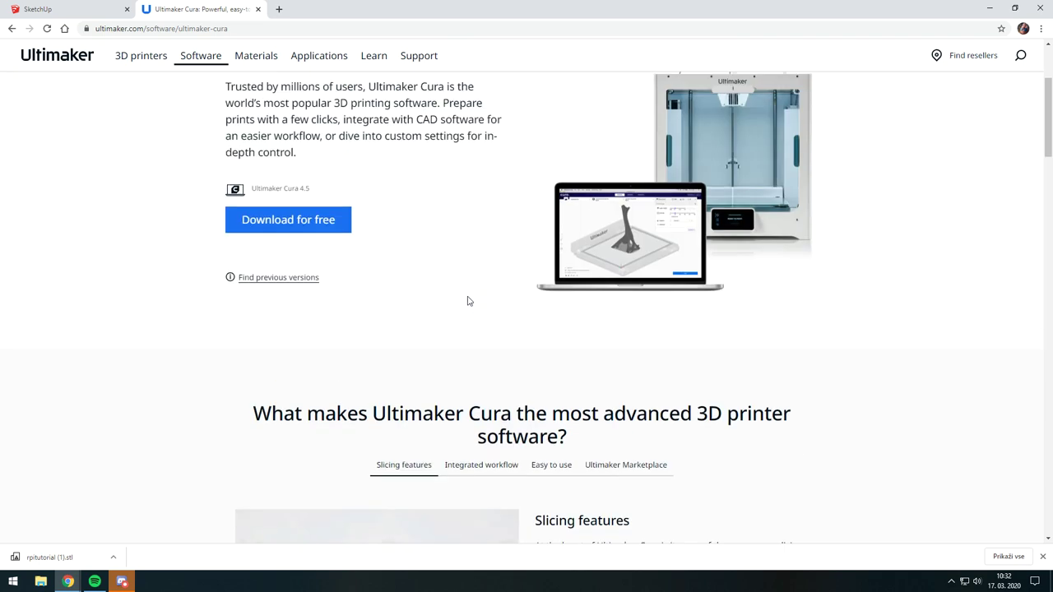
pyautogui.click(300, 224)
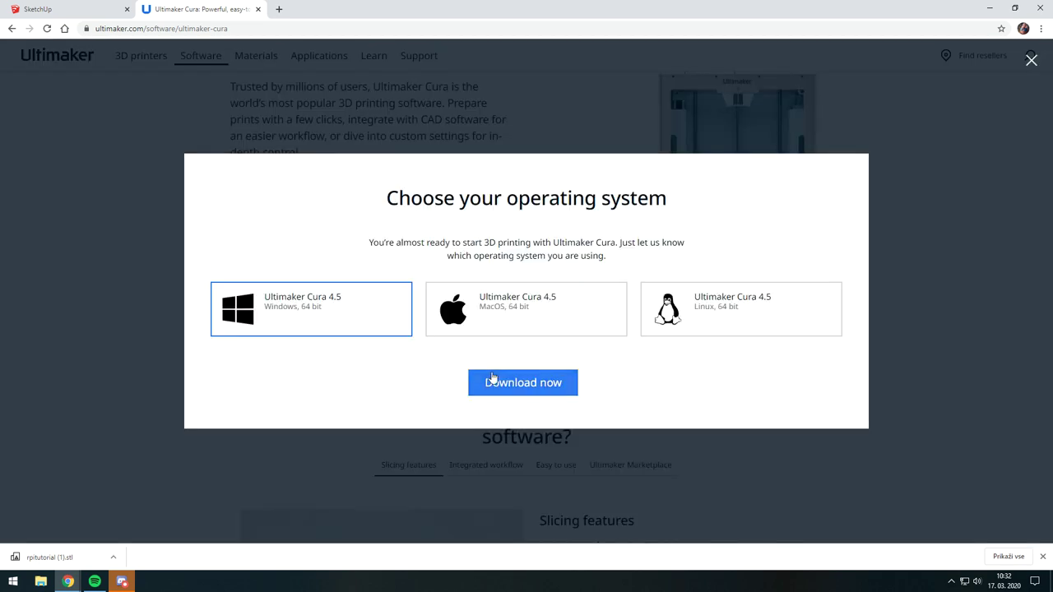
# Hide the browser and launch Ultimaker Cura by searching 'cura' in the Start menu
pyautogui.press('super+d')
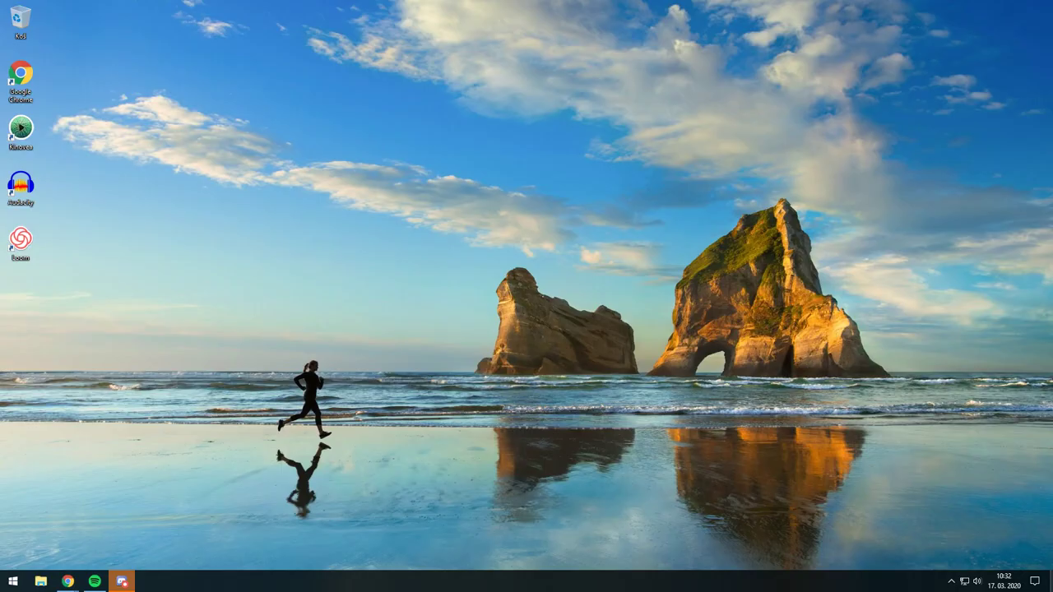
pyautogui.press('super')
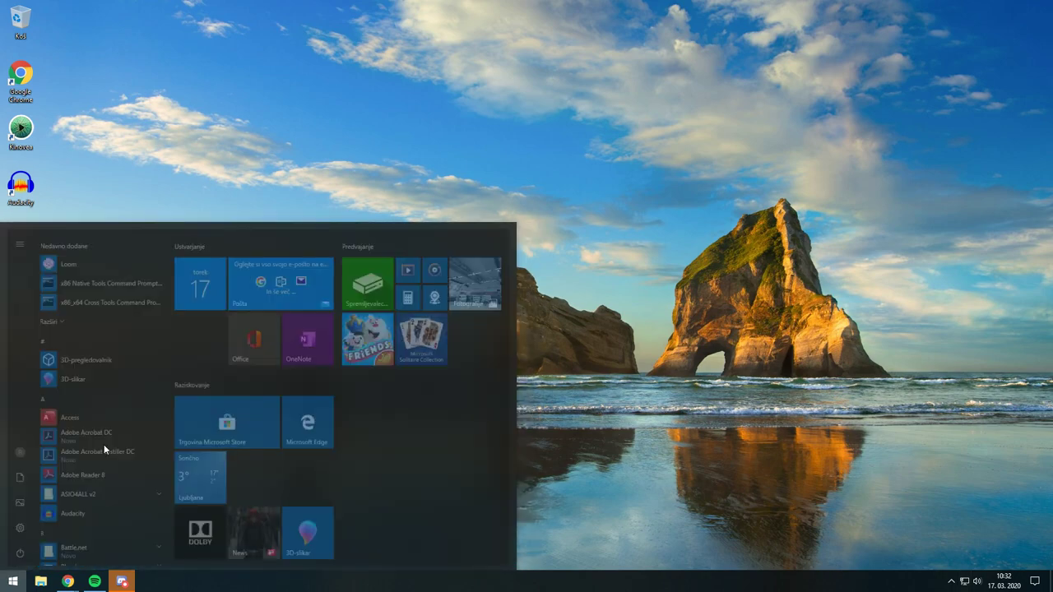
pyautogui.write('cura')
pyautogui.press('Return')
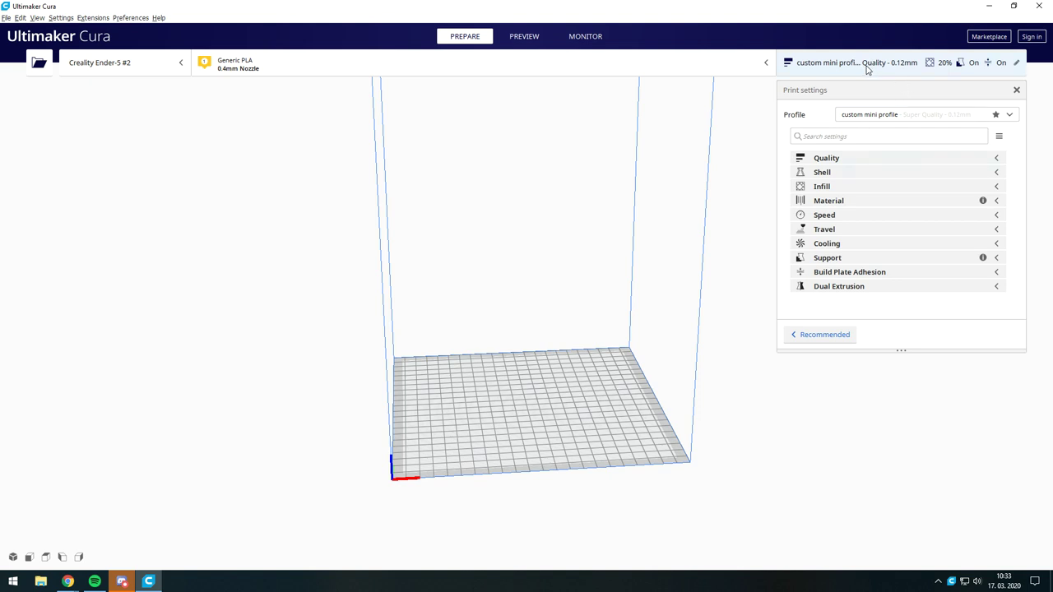
# Open Manage printers from the printer selector and start adding a printer
pyautogui.click(8, 18)
pyautogui.press('Escape')
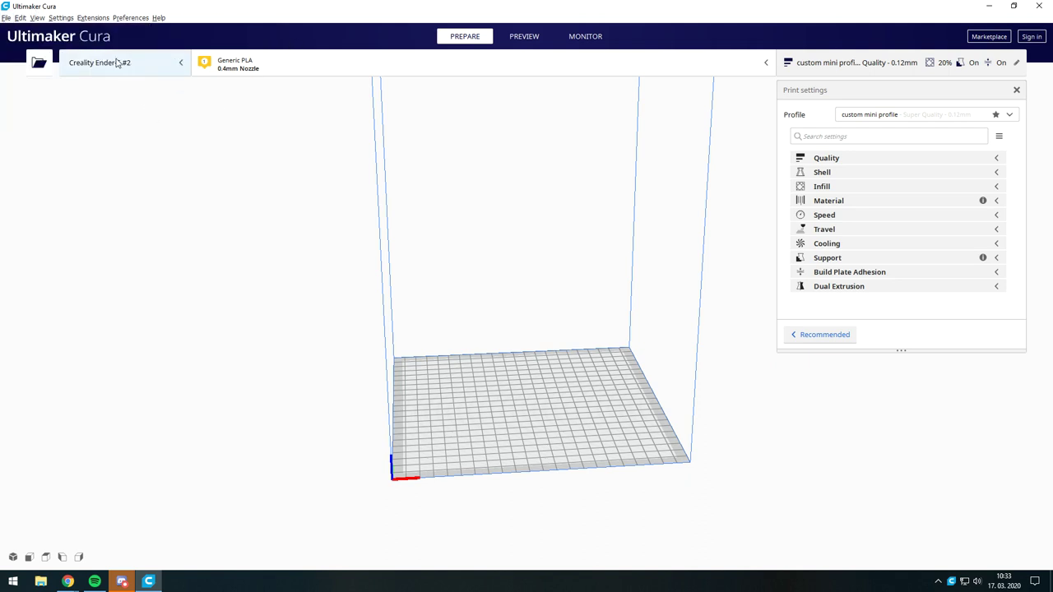
pyautogui.click(117, 63)
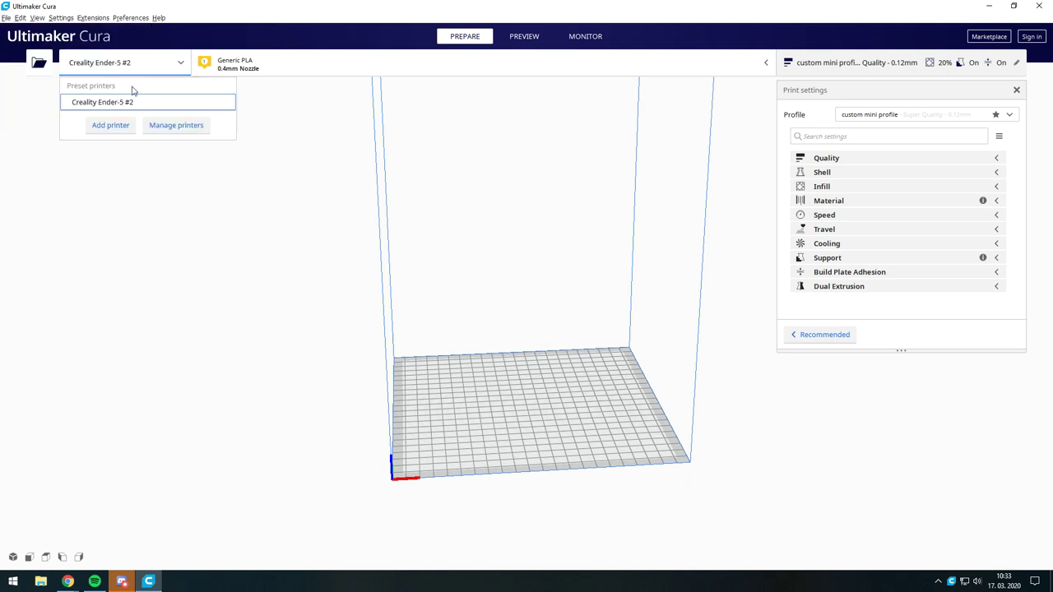
pyautogui.click(152, 127)
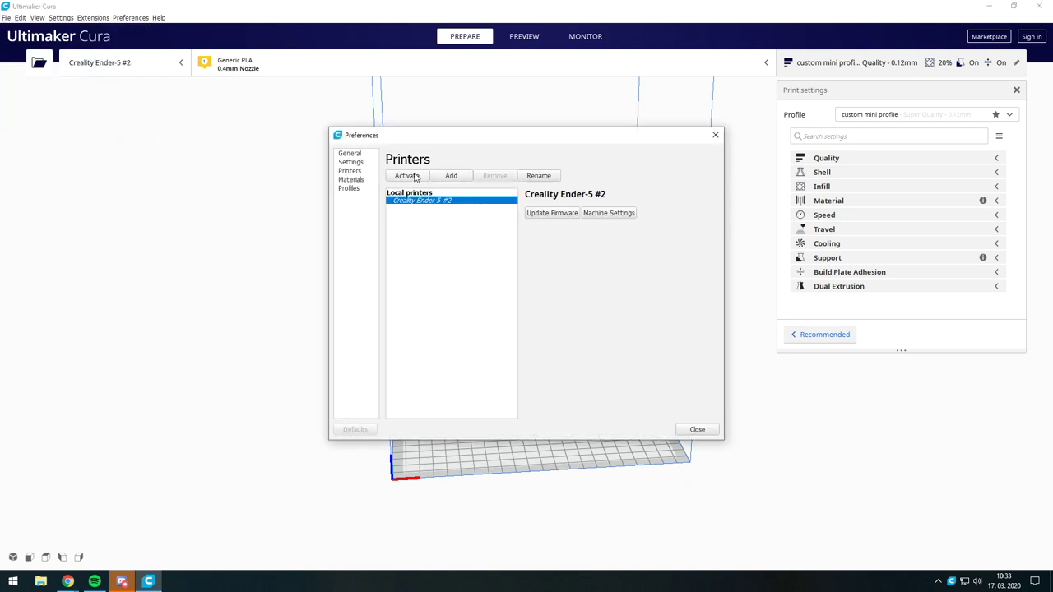
pyautogui.click(451, 177)
# Browse non-networked printers to Creality3D > Creality Ender-5, then cancel and close preferences
pyautogui.moveTo(502, 127); pyautogui.dragTo(494, 111)
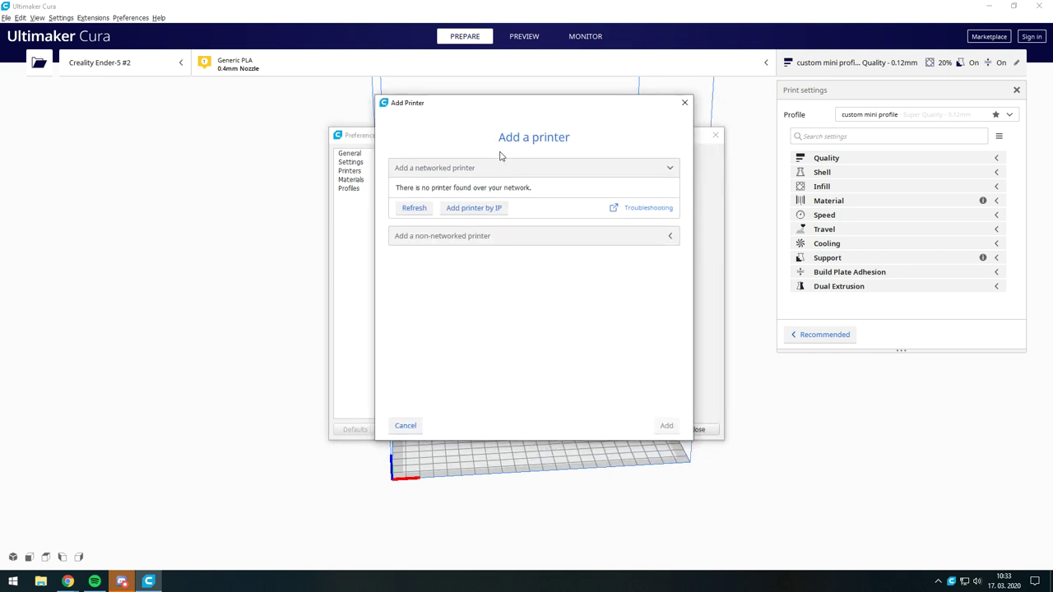
pyautogui.click(539, 242)
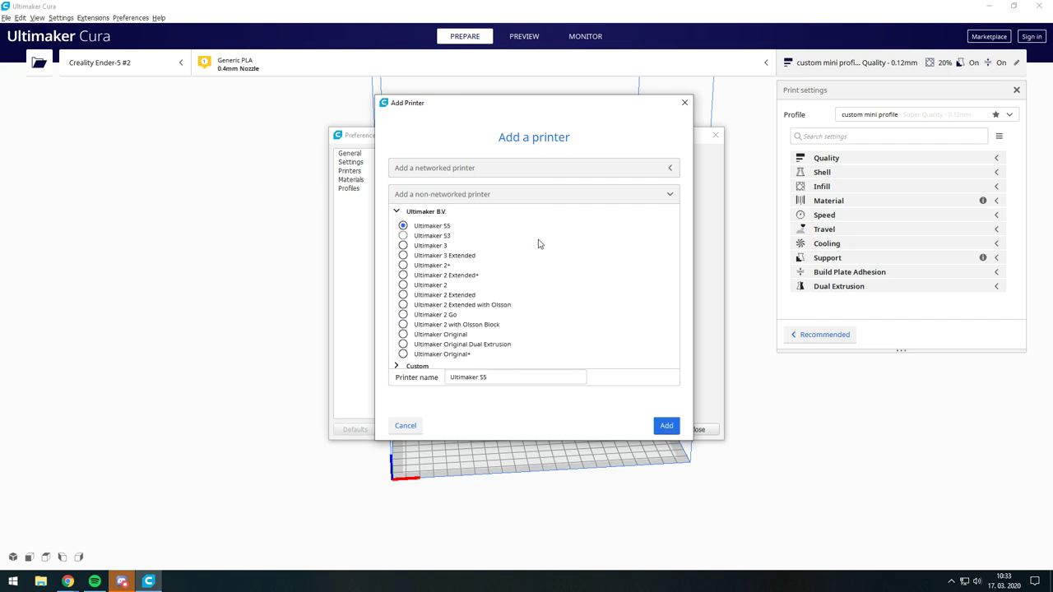
pyautogui.scroll(-2, 419, 246)
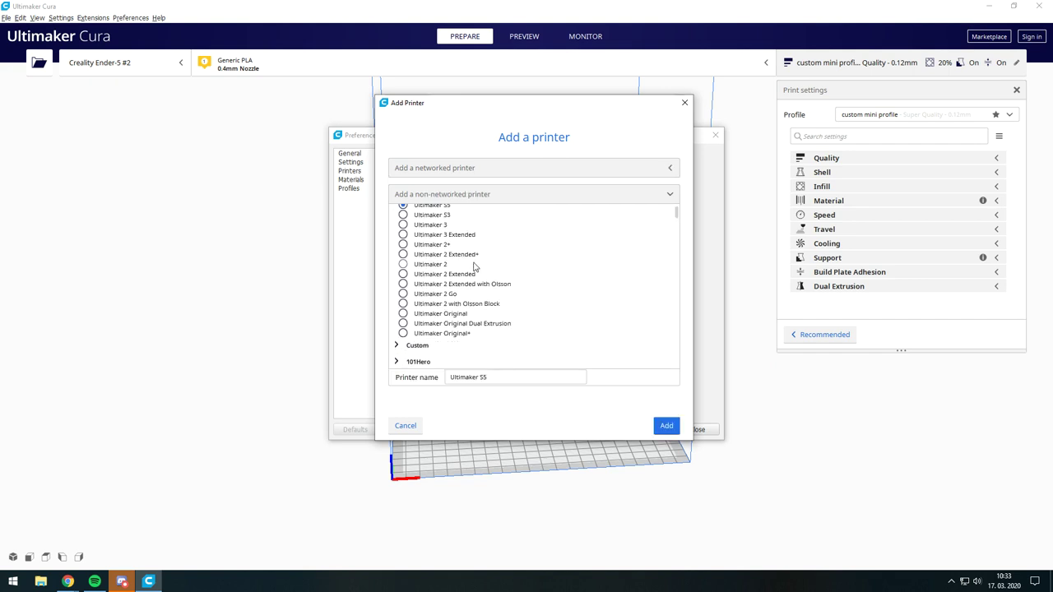
pyautogui.scroll(-2, 436, 271)
pyautogui.scroll(-2, 452, 284)
pyautogui.scroll(-2, 436, 304)
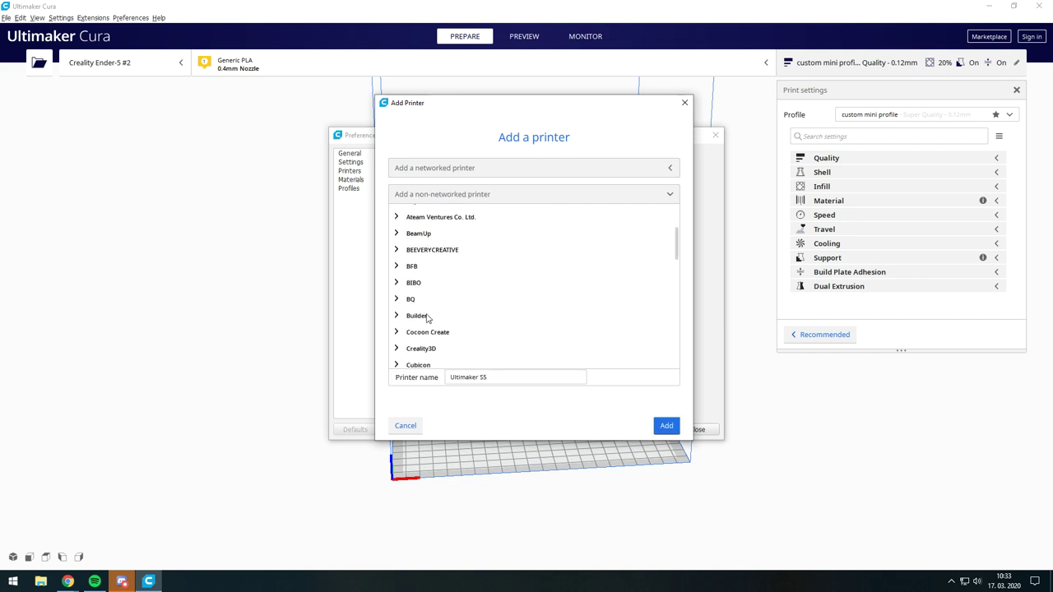
pyautogui.click(396, 341)
pyautogui.scroll(-5, 448, 321)
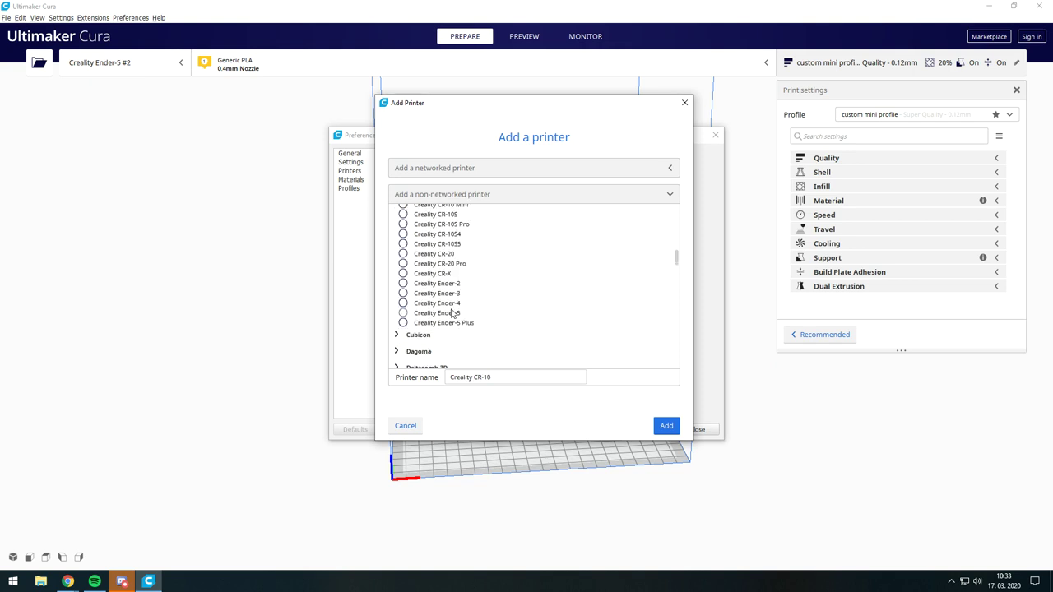
pyautogui.click(404, 307)
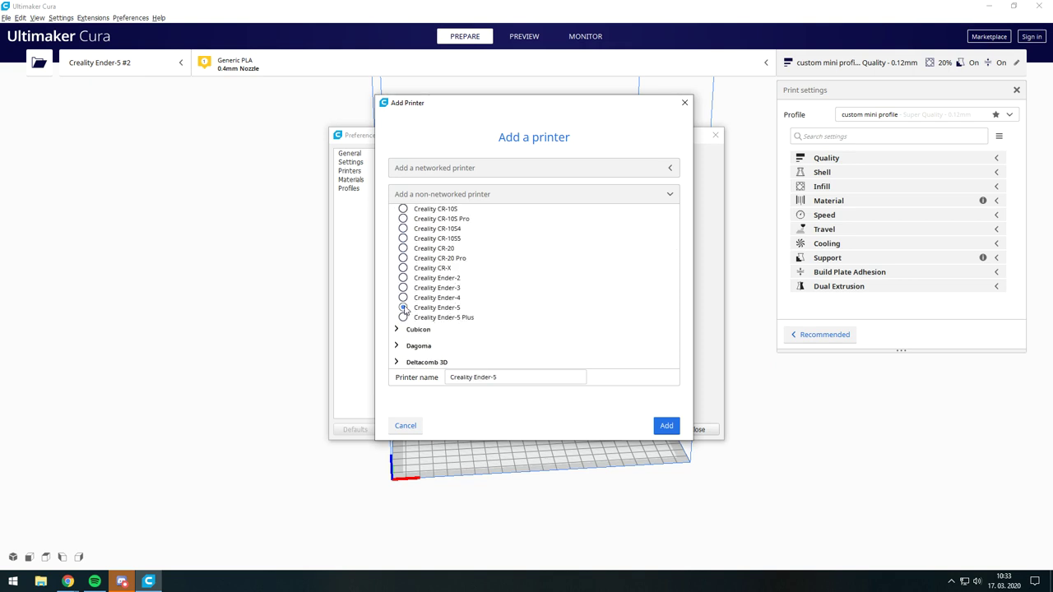
pyautogui.click(412, 424)
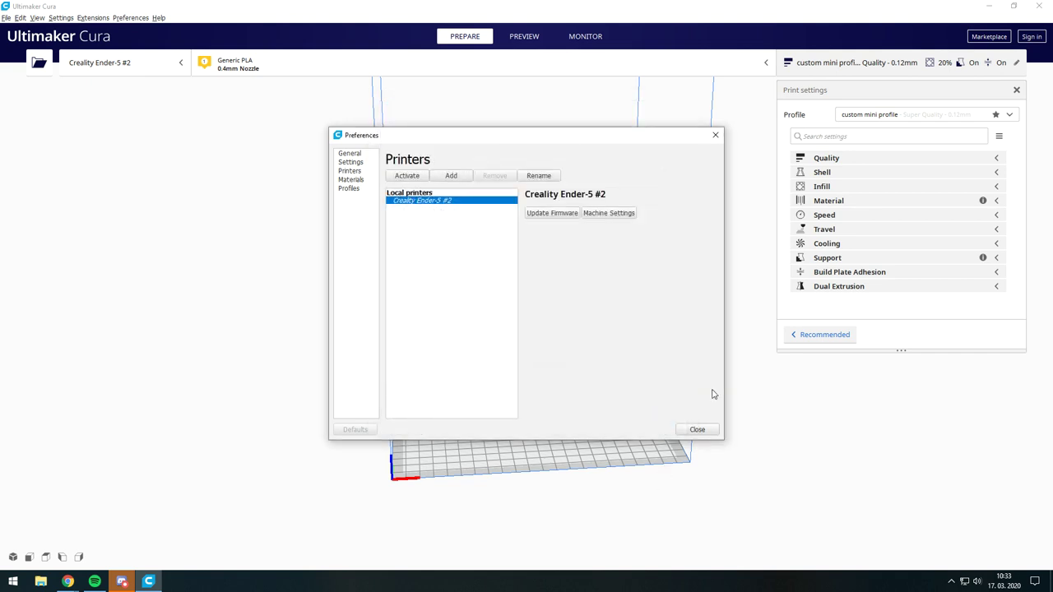
pyautogui.click(710, 430)
# Switch to the Standard Quality - 0.2mm profile, keeping changes, and show Recommended settings
pyautogui.click(914, 120)
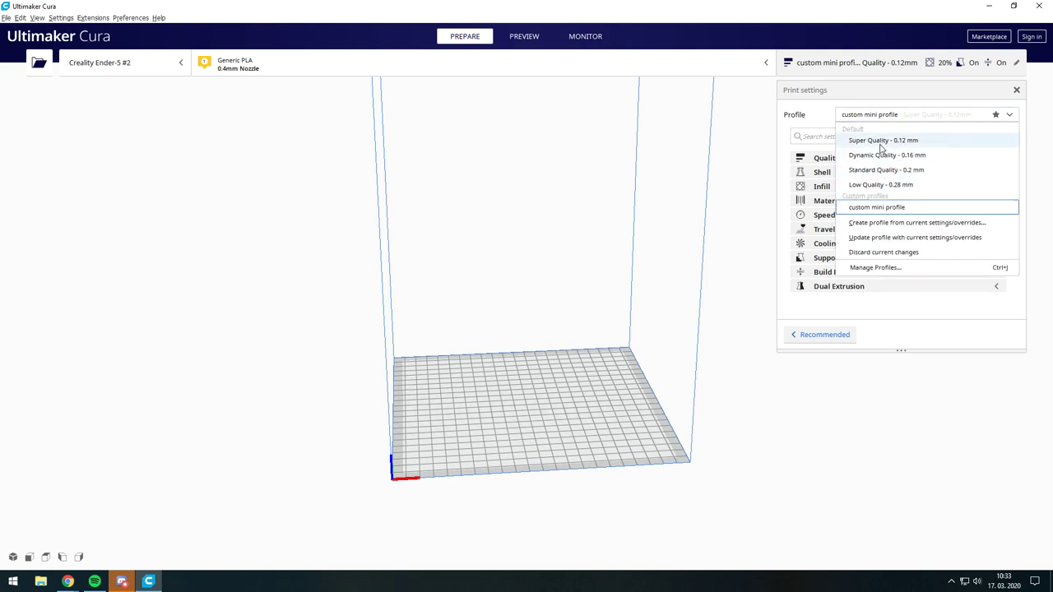
pyautogui.click(887, 170)
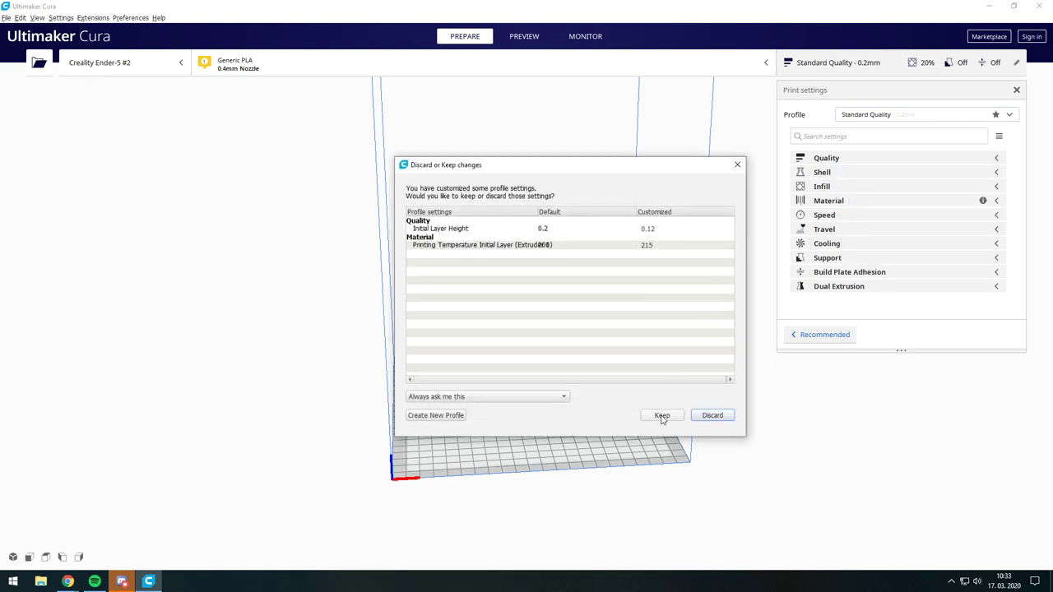
pyautogui.click(677, 420)
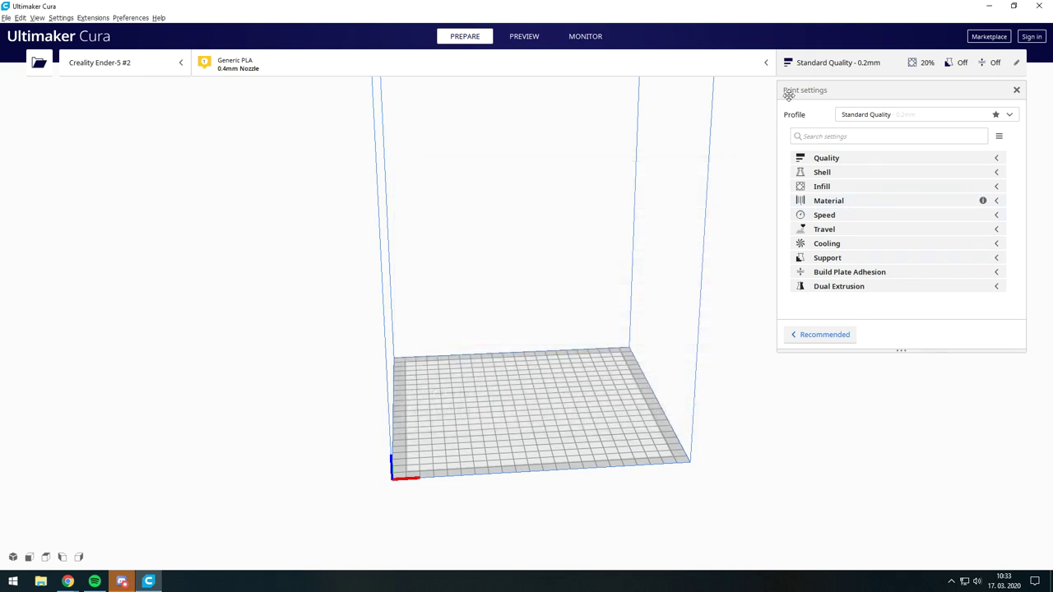
pyautogui.click(811, 72)
pyautogui.click(824, 335)
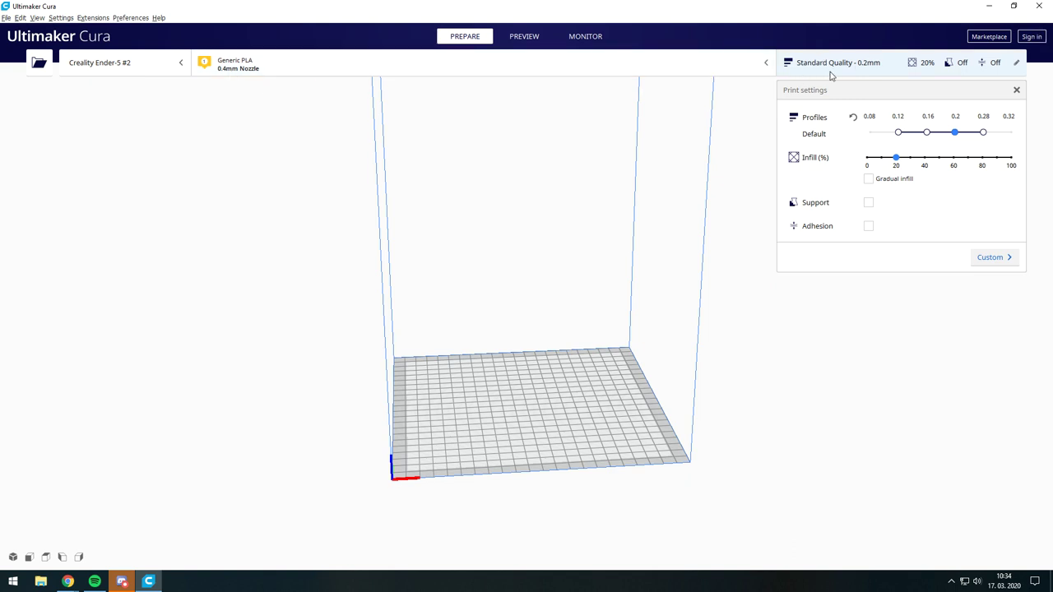
pyautogui.click(6, 17)
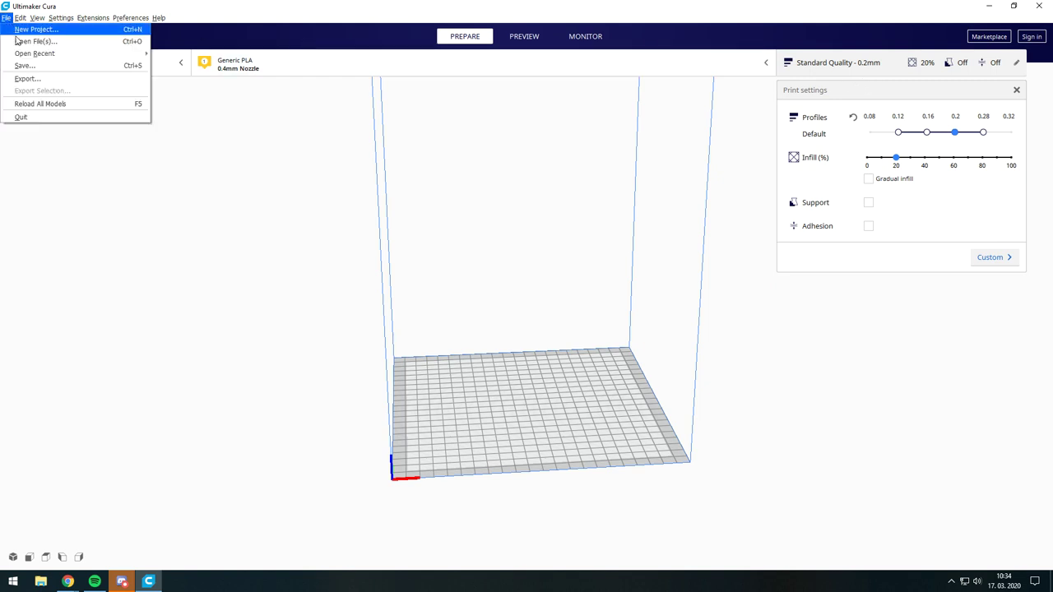
pyautogui.click(29, 27)
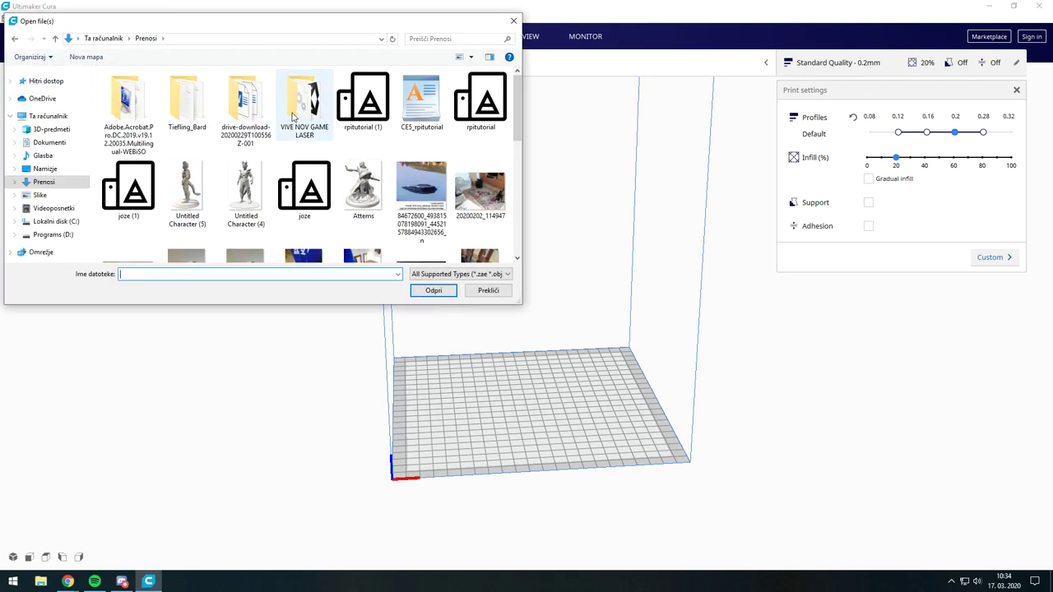
pyautogui.doubleClick(481, 103)
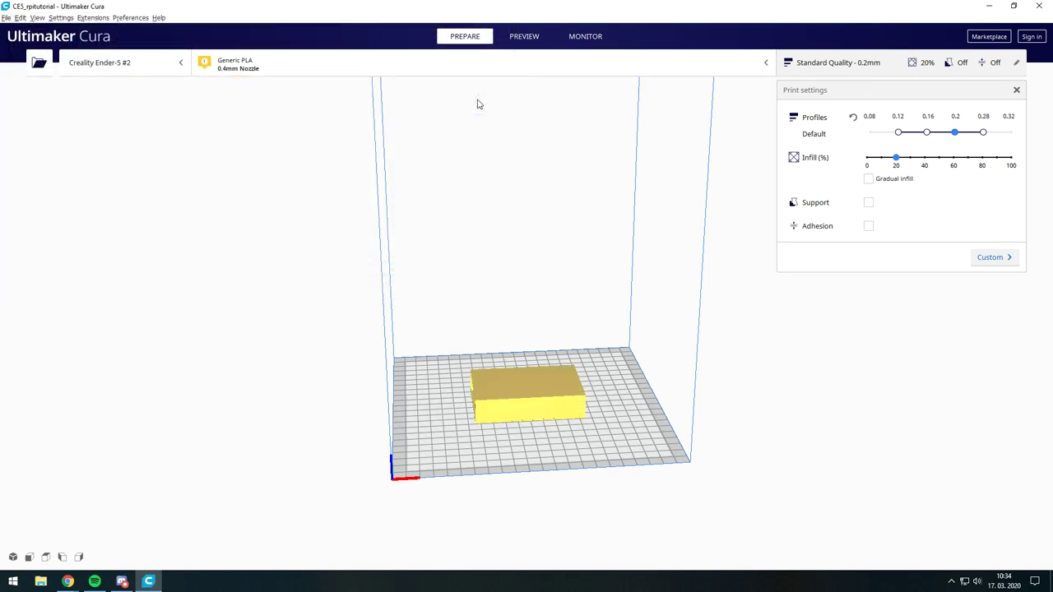
pyautogui.click(506, 409)
pyautogui.moveTo(572, 462)
pyautogui.mouseDown(button='right')
pyautogui.moveTo(634, 419)
pyautogui.moveTo(643, 337)
pyautogui.moveTo(589, 409)
pyautogui.moveTo(658, 388)
pyautogui.moveTo(387, 360)
pyautogui.mouseUp(button='right')
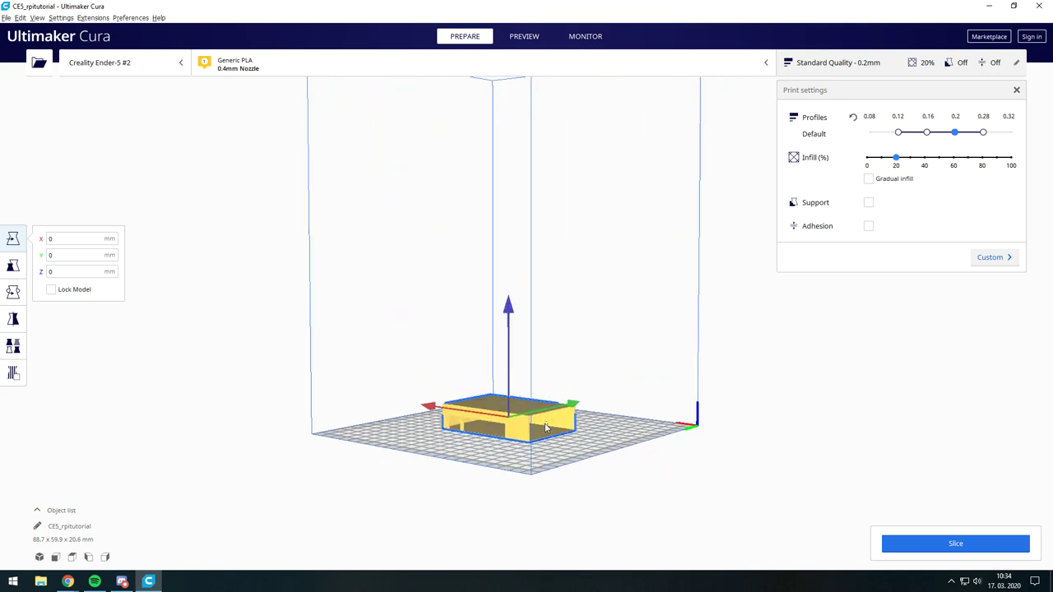
pyautogui.moveTo(637, 352)
pyautogui.mouseDown(button='right')
pyautogui.moveTo(581, 357)
pyautogui.moveTo(513, 301)
pyautogui.moveTo(595, 370)
pyautogui.moveTo(566, 384)
pyautogui.moveTo(679, 348)
pyautogui.moveTo(590, 346)
pyautogui.moveTo(635, 346)
pyautogui.mouseUp(button='right')
pyautogui.click(635, 346)
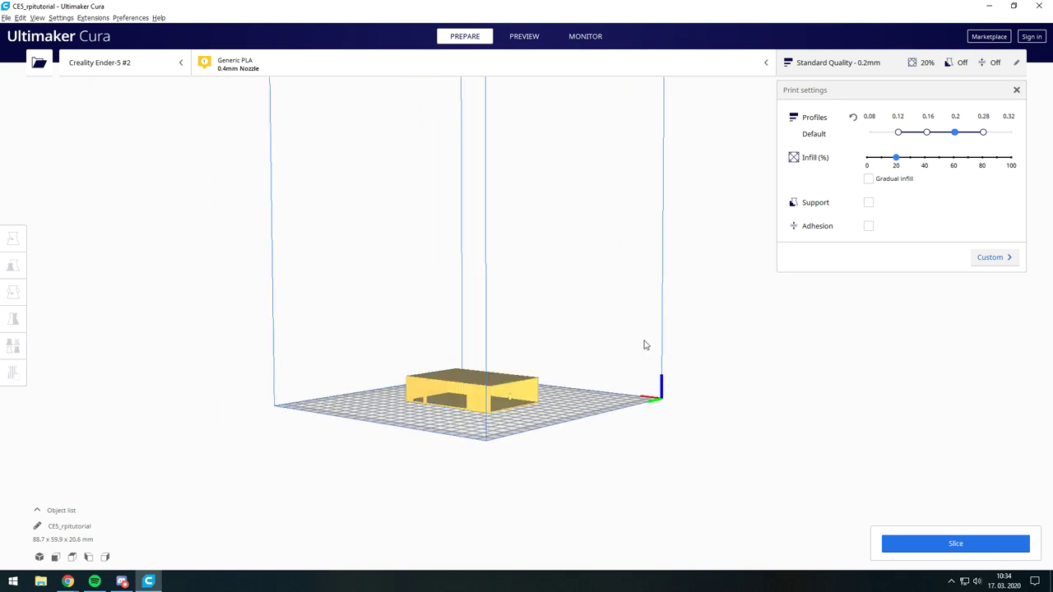
pyautogui.moveTo(656, 334)
pyautogui.mouseDown(button='right')
pyautogui.moveTo(625, 362)
pyautogui.moveTo(552, 287)
pyautogui.moveTo(734, 369)
pyautogui.moveTo(592, 371)
pyautogui.moveTo(446, 320)
pyautogui.moveTo(748, 280)
pyautogui.moveTo(690, 330)
pyautogui.moveTo(494, 383)
pyautogui.mouseUp(button='right')
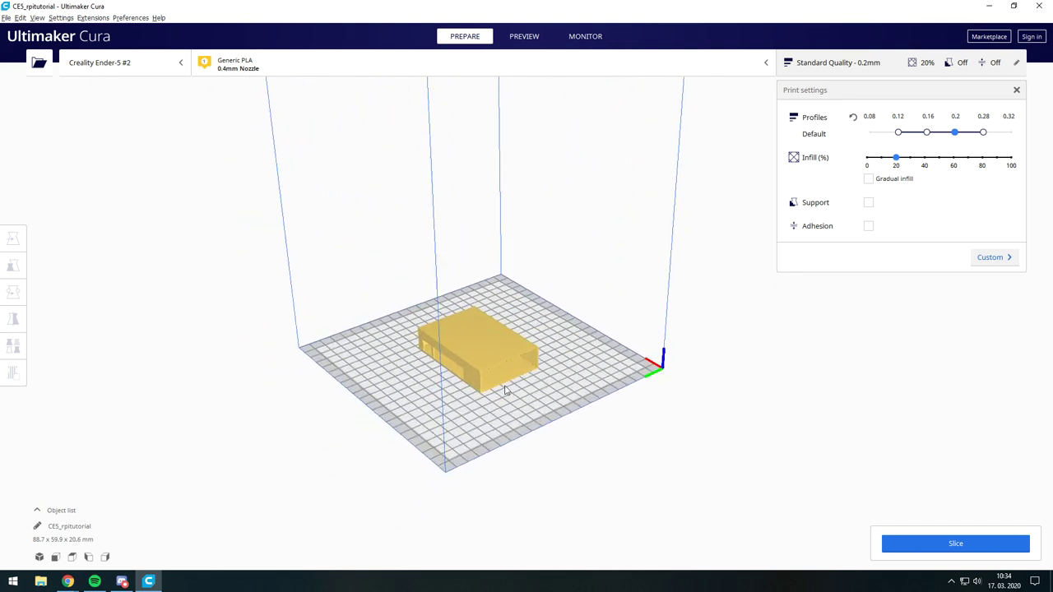
pyautogui.scroll(3, 482, 454)
pyautogui.moveTo(482, 454)
pyautogui.mouseDown(button='right')
pyautogui.moveTo(484, 382)
pyautogui.moveTo(483, 428)
pyautogui.moveTo(433, 435)
pyautogui.moveTo(513, 502)
pyautogui.moveTo(505, 489)
pyautogui.mouseUp(button='right')
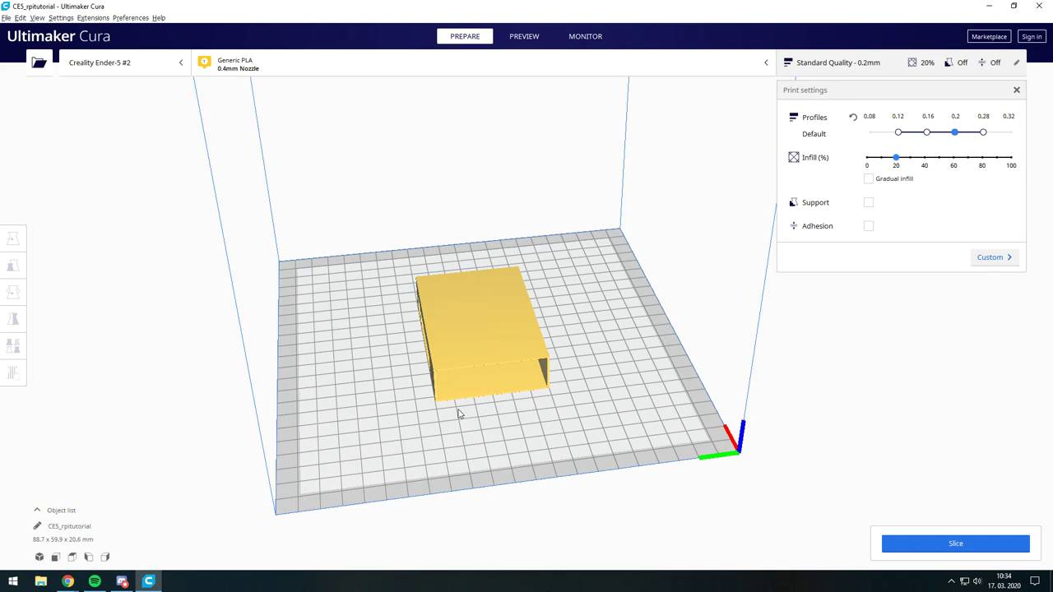
pyautogui.click(541, 398)
pyautogui.moveTo(527, 376)
pyautogui.mouseDown(button='right')
pyautogui.moveTo(653, 385)
pyautogui.moveTo(571, 425)
pyautogui.moveTo(292, 496)
pyautogui.mouseUp(button='right')
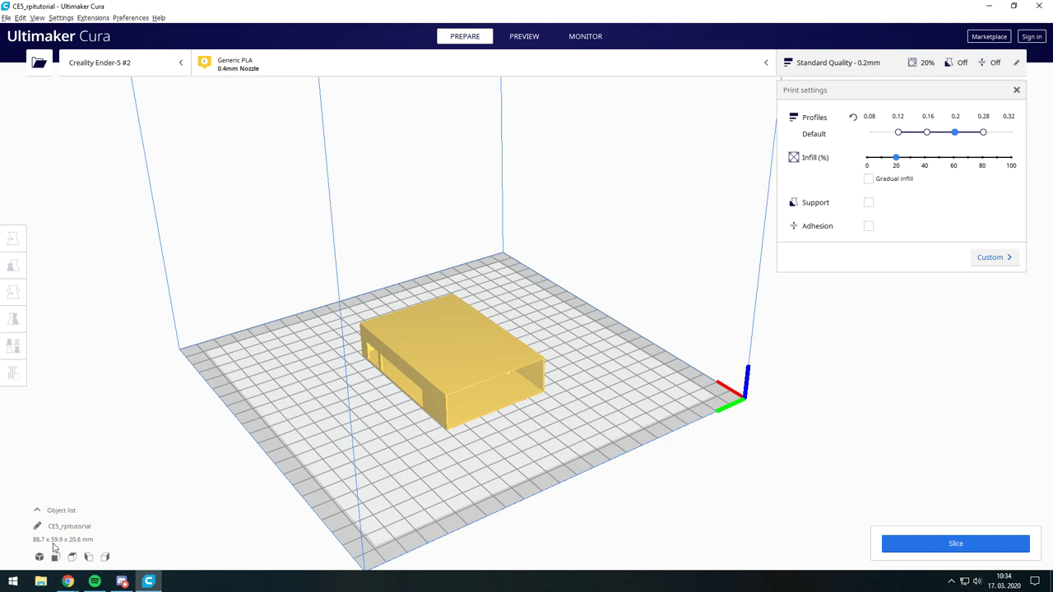
pyautogui.moveTo(566, 400); pyautogui.dragTo(495, 424, button='right')
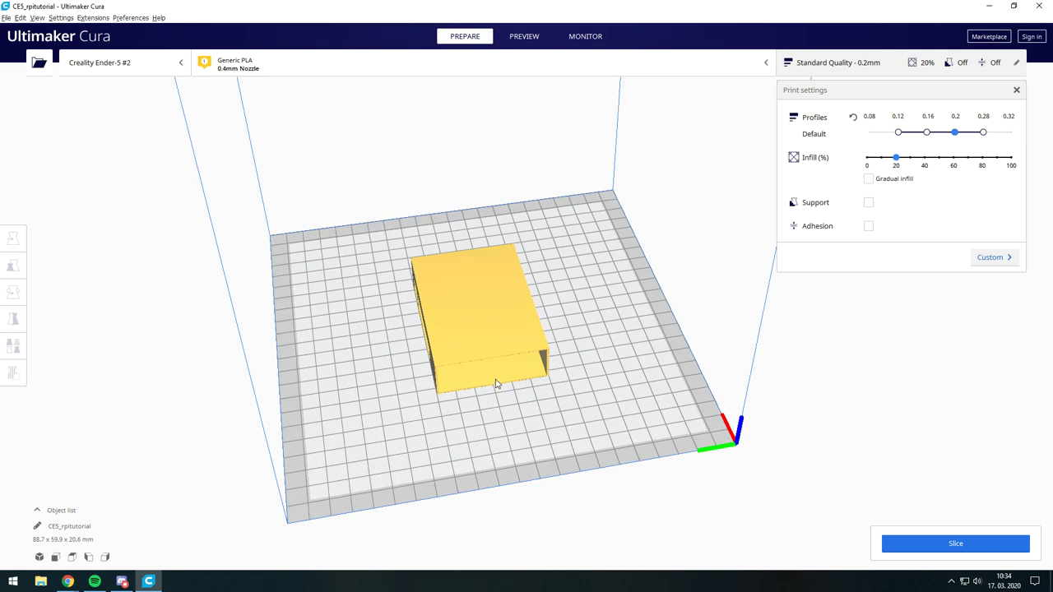
pyautogui.click(497, 384)
pyautogui.click(12, 264)
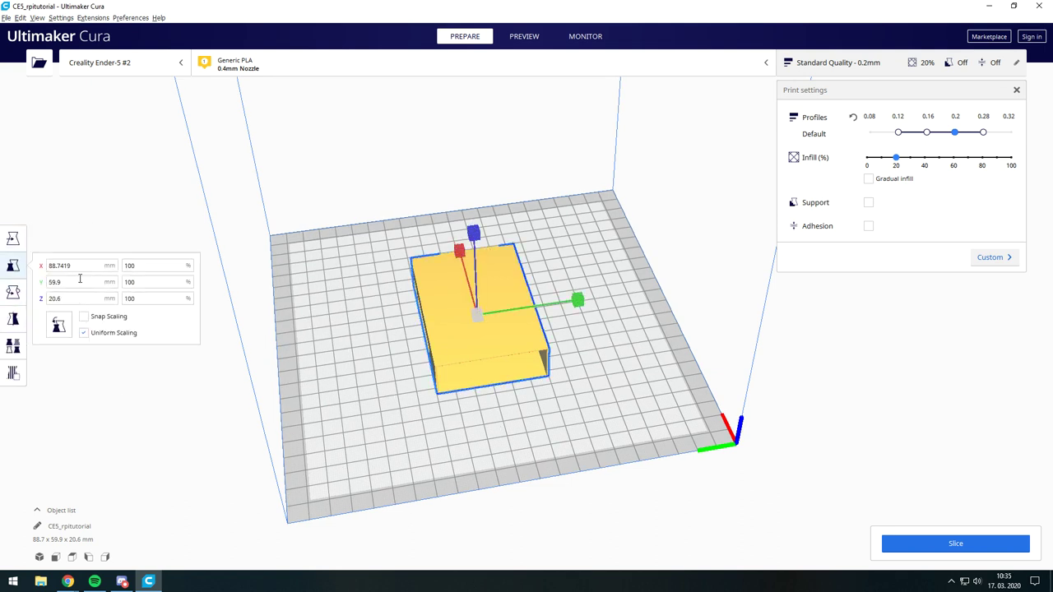
pyautogui.moveTo(480, 317); pyautogui.dragTo(487, 341)
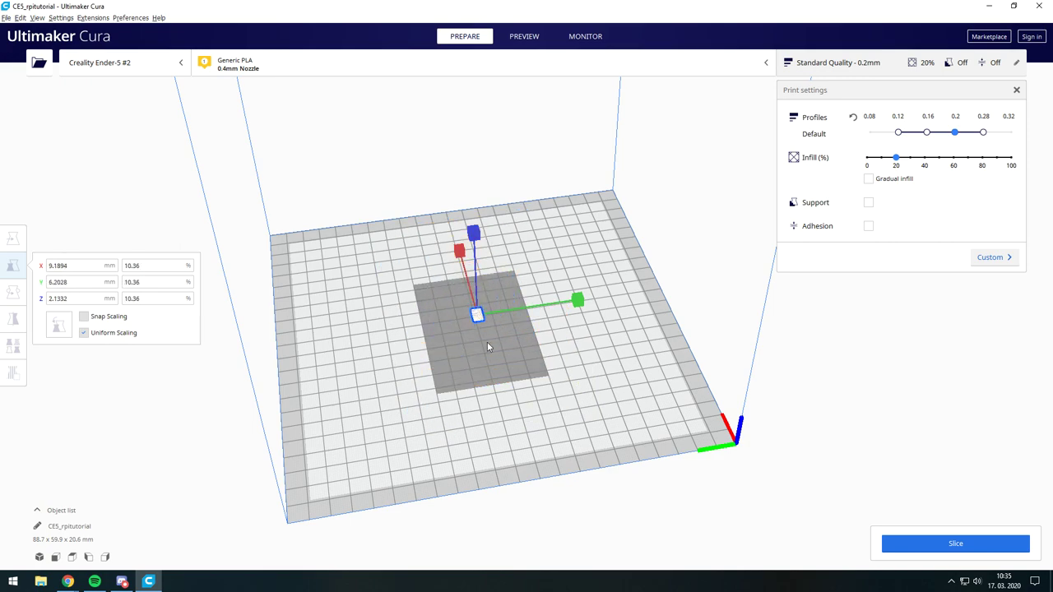
pyautogui.click(487, 349)
pyautogui.scroll(3, 465, 364)
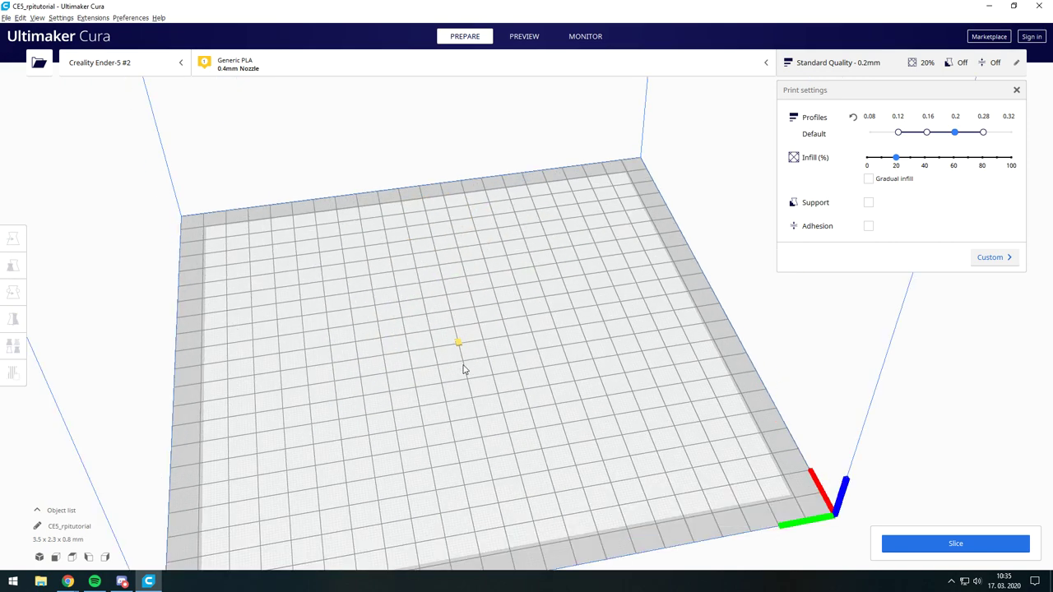
pyautogui.scroll(3, 456, 404)
pyautogui.scroll(3, 405, 446)
pyautogui.scroll(-3, 461, 433)
pyautogui.scroll(-2, 454, 436)
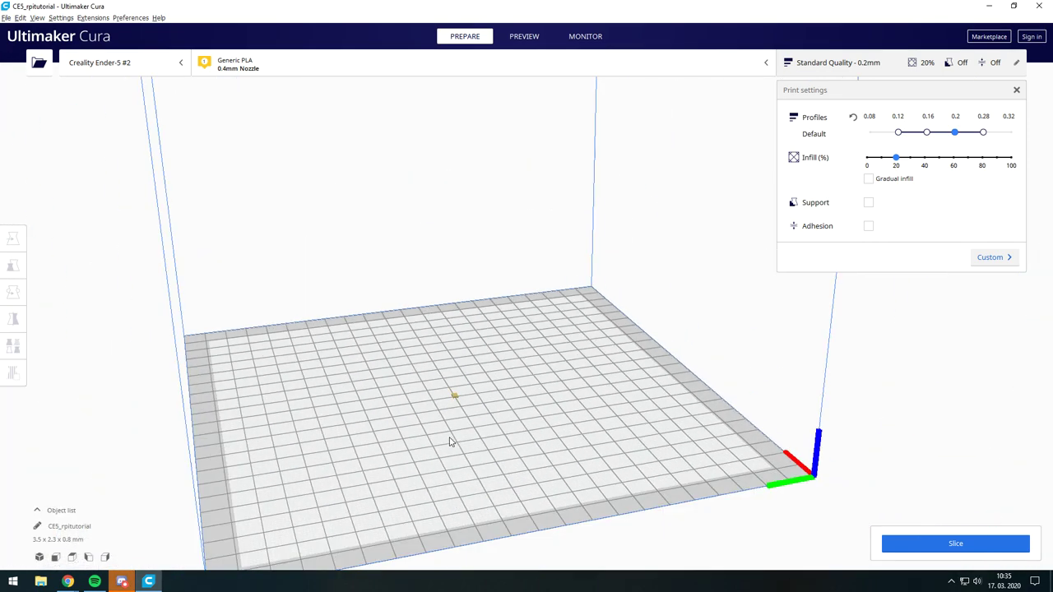
pyautogui.scroll(-2, 450, 445)
pyautogui.scroll(-2, 475, 388)
pyautogui.click(458, 393)
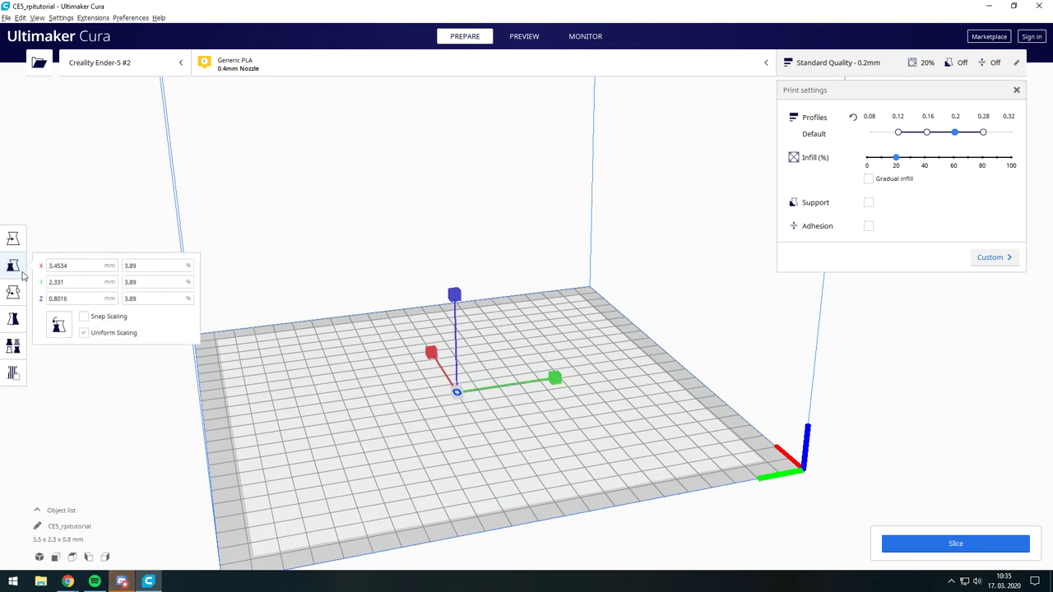
pyautogui.hotkey('ctrl', 'z')
pyautogui.click(676, 427)
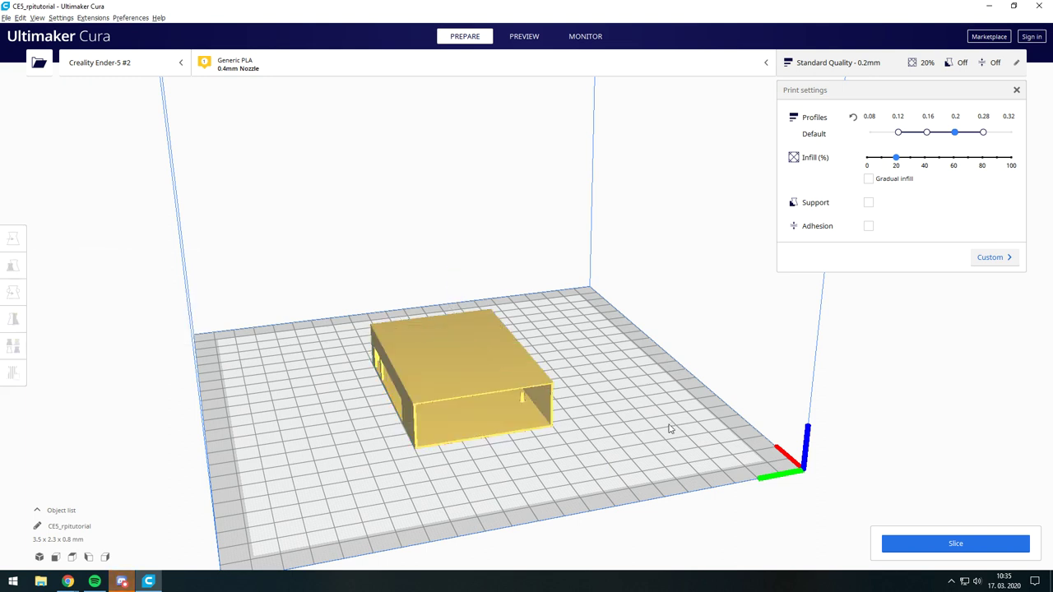
pyautogui.click(450, 366)
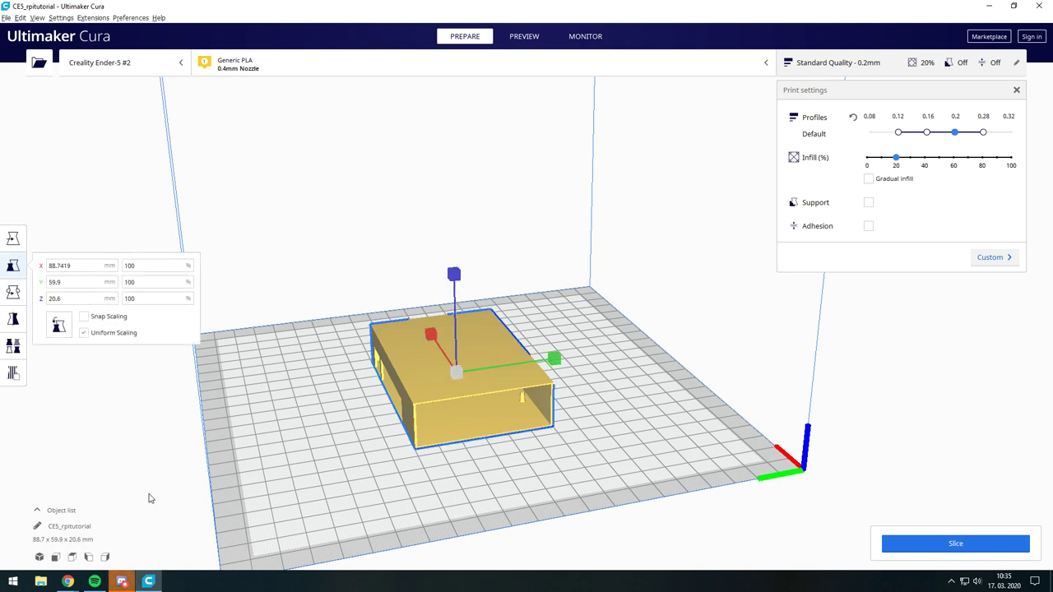
pyautogui.click(368, 451)
pyautogui.moveTo(366, 452)
pyautogui.mouseDown(button='right')
pyautogui.moveTo(671, 405)
pyautogui.moveTo(580, 461)
pyautogui.mouseUp(button='right')
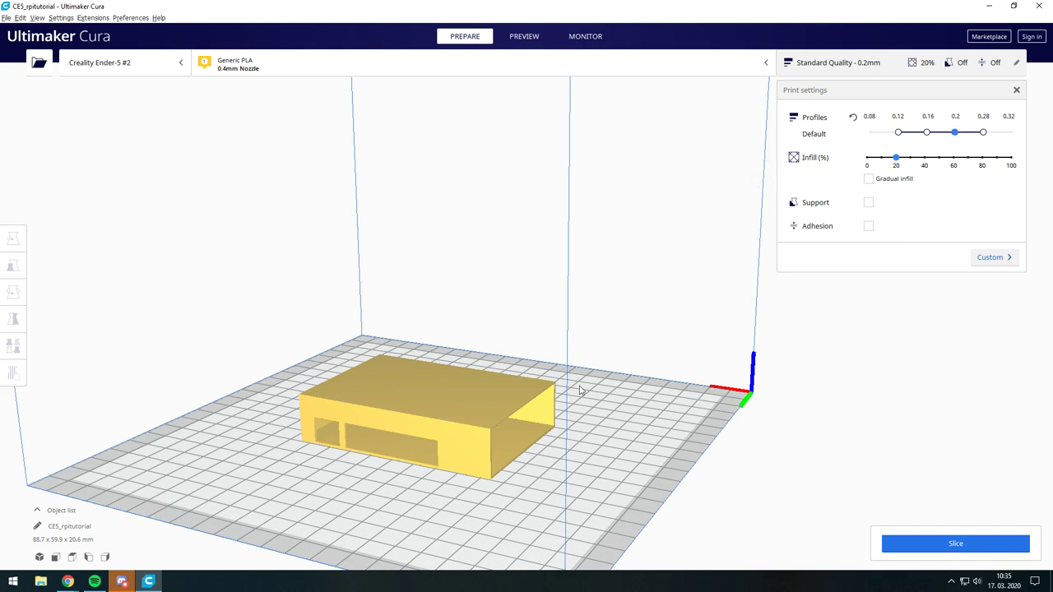
pyautogui.scroll(3, 514, 482)
pyautogui.scroll(3, 527, 517)
pyautogui.moveTo(526, 516)
pyautogui.mouseDown(button='right')
pyautogui.moveTo(560, 406)
pyautogui.moveTo(419, 457)
pyautogui.mouseUp(button='right')
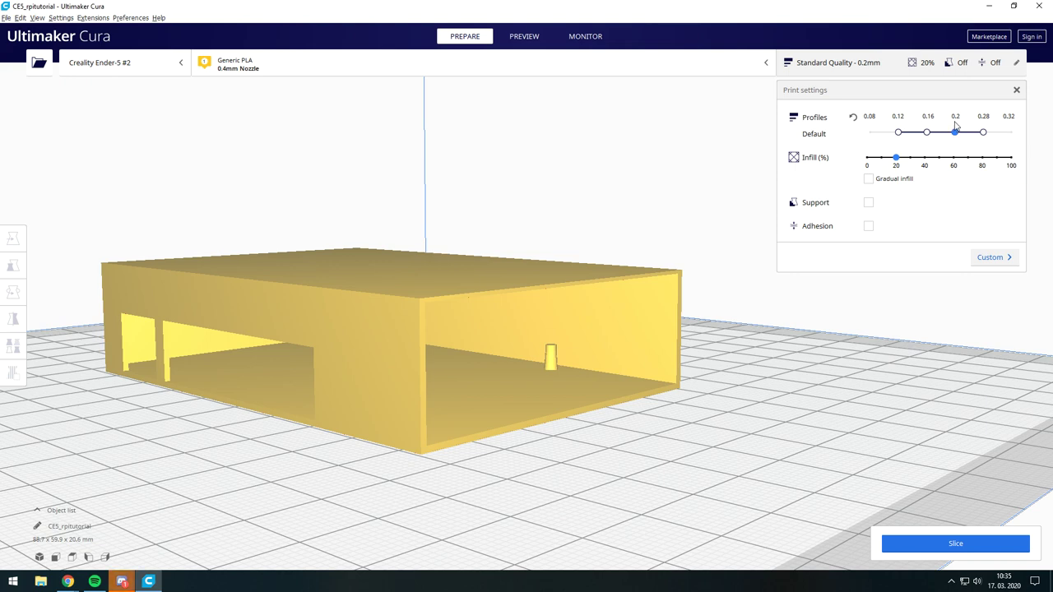
pyautogui.click(900, 134)
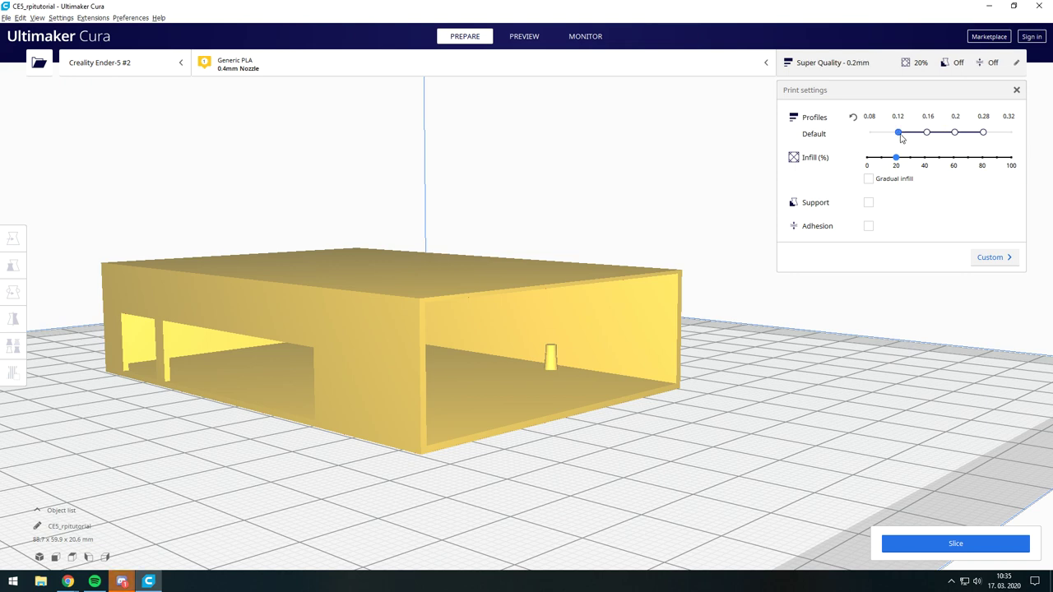
pyautogui.click(954, 133)
pyautogui.moveTo(596, 298)
pyautogui.mouseDown(button='right')
pyautogui.moveTo(479, 304)
pyautogui.moveTo(567, 350)
pyautogui.moveTo(736, 268)
pyautogui.moveTo(778, 293)
pyautogui.moveTo(765, 325)
pyautogui.moveTo(604, 362)
pyautogui.moveTo(400, 343)
pyautogui.mouseUp(button='right')
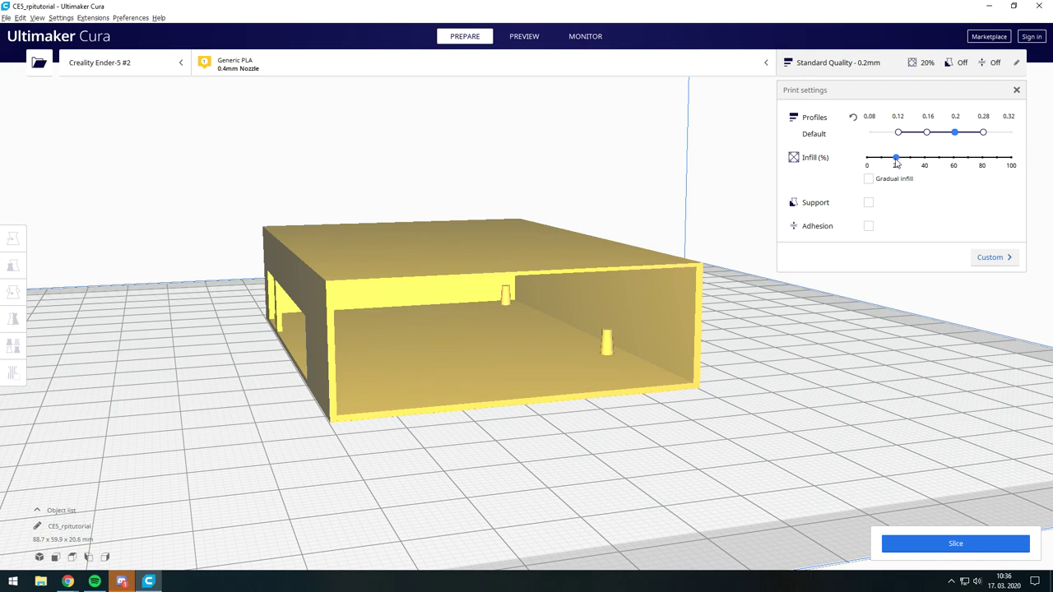
pyautogui.scroll(2, 666, 303)
pyautogui.scroll(2, 724, 332)
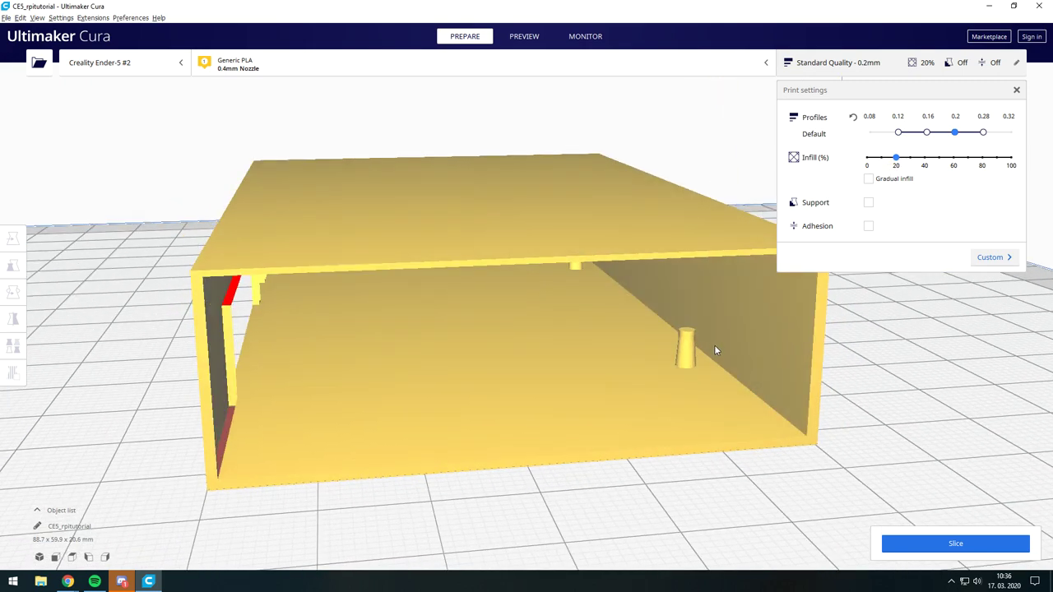
pyautogui.scroll(1, 716, 348)
pyautogui.scroll(1, 733, 367)
pyautogui.moveTo(719, 372); pyautogui.dragTo(658, 351, button='right')
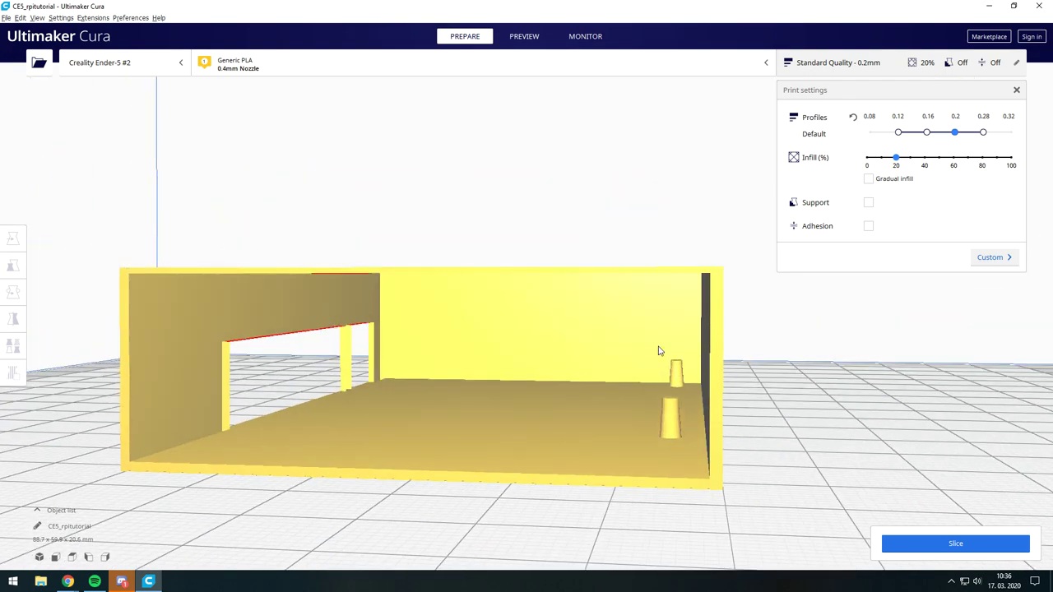
pyautogui.moveTo(718, 372); pyautogui.dragTo(732, 389, button='right')
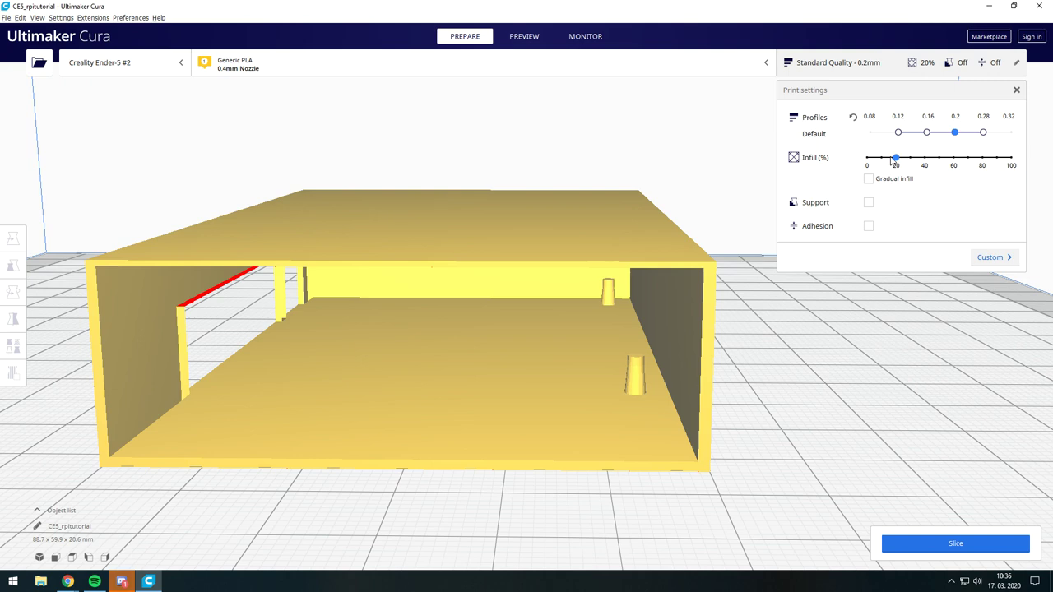
# Turn on support structures and orbit to view the housing's window openings and open end
pyautogui.click(869, 203)
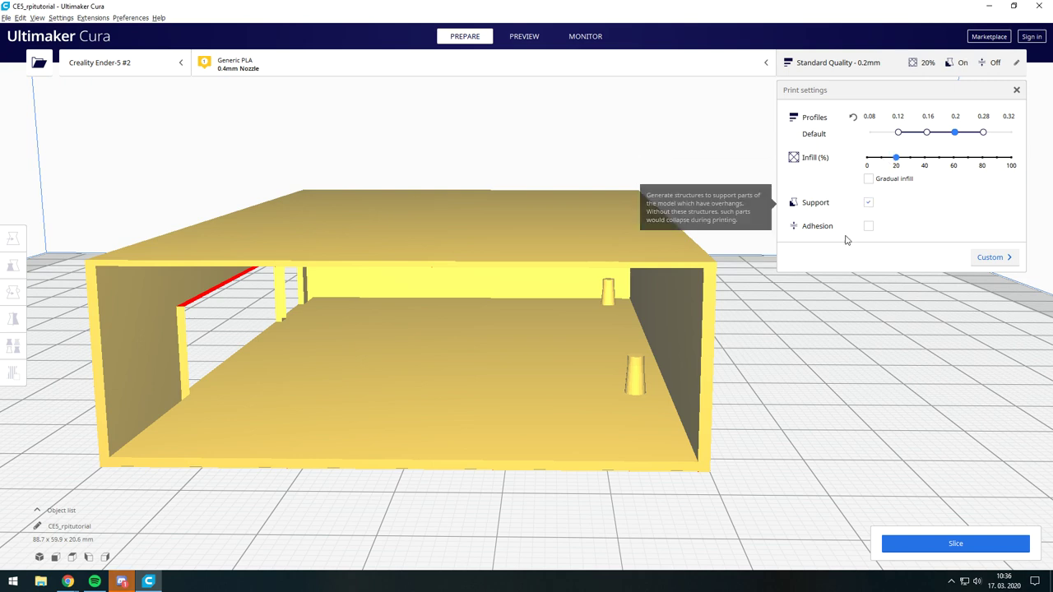
pyautogui.moveTo(353, 411); pyautogui.dragTo(657, 399, button='right')
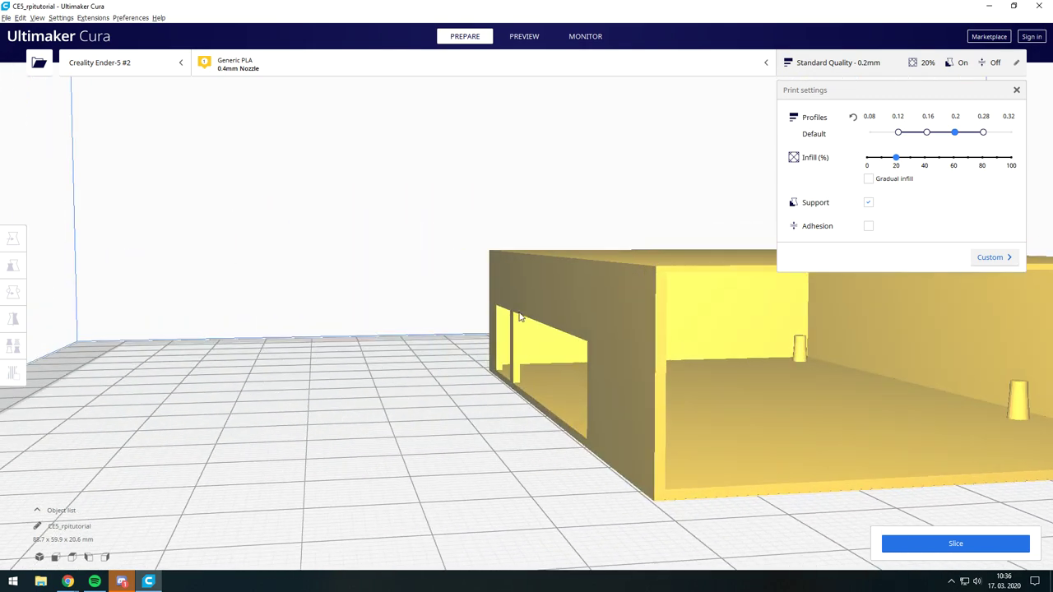
pyautogui.moveTo(521, 318); pyautogui.dragTo(640, 344, button='right')
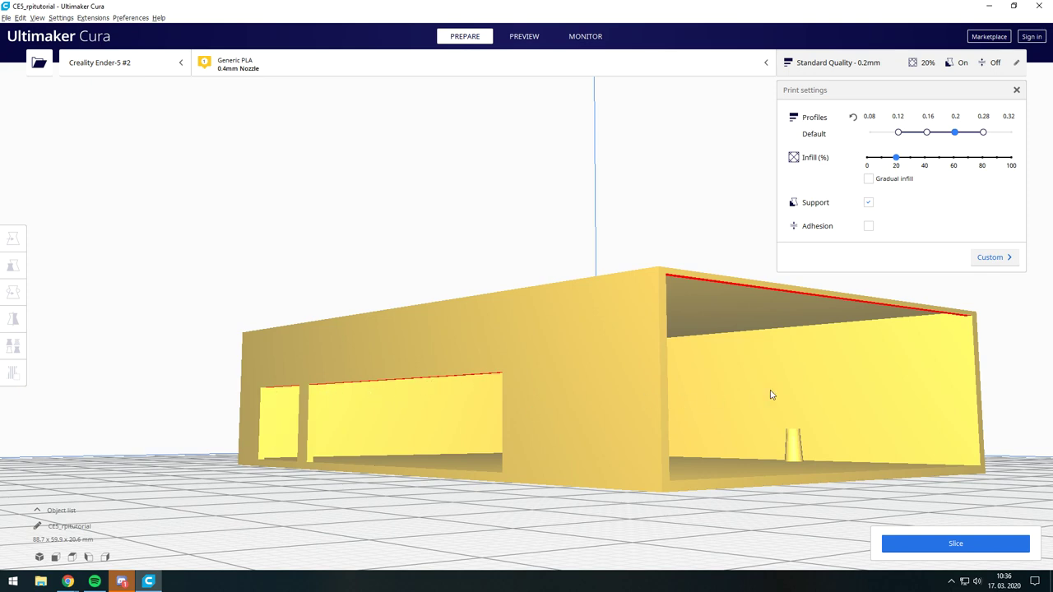
pyautogui.moveTo(772, 395)
pyautogui.mouseDown(button='right')
pyautogui.moveTo(686, 407)
pyautogui.moveTo(625, 303)
pyautogui.mouseUp(button='right')
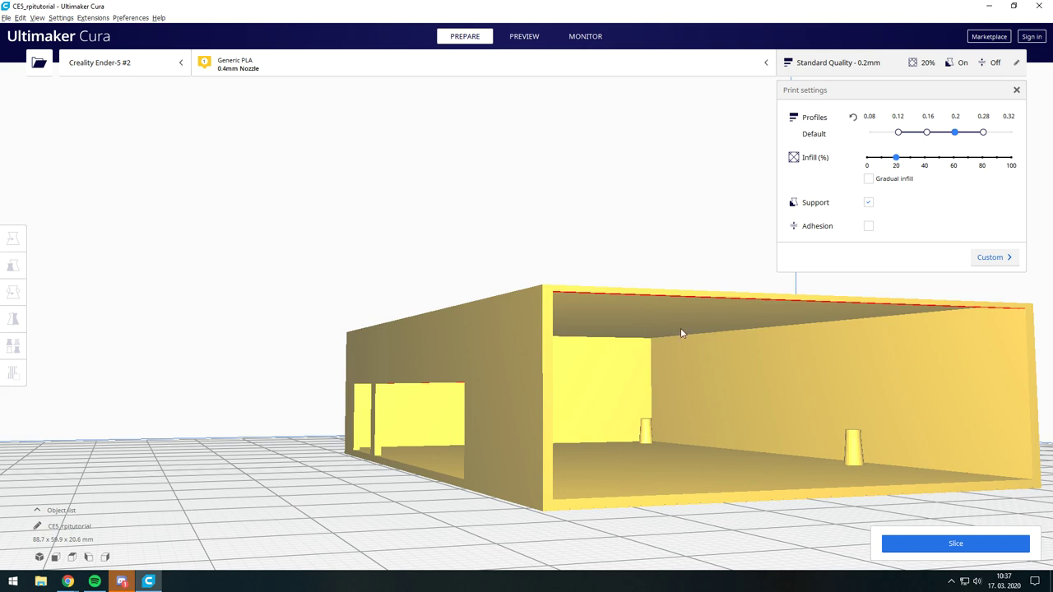
pyautogui.moveTo(765, 344)
pyautogui.mouseDown(button='right')
pyautogui.moveTo(781, 348)
pyautogui.moveTo(643, 347)
pyautogui.mouseUp(button='right')
# Select the housing and turn on build-plate adhesion
pyautogui.click(674, 304)
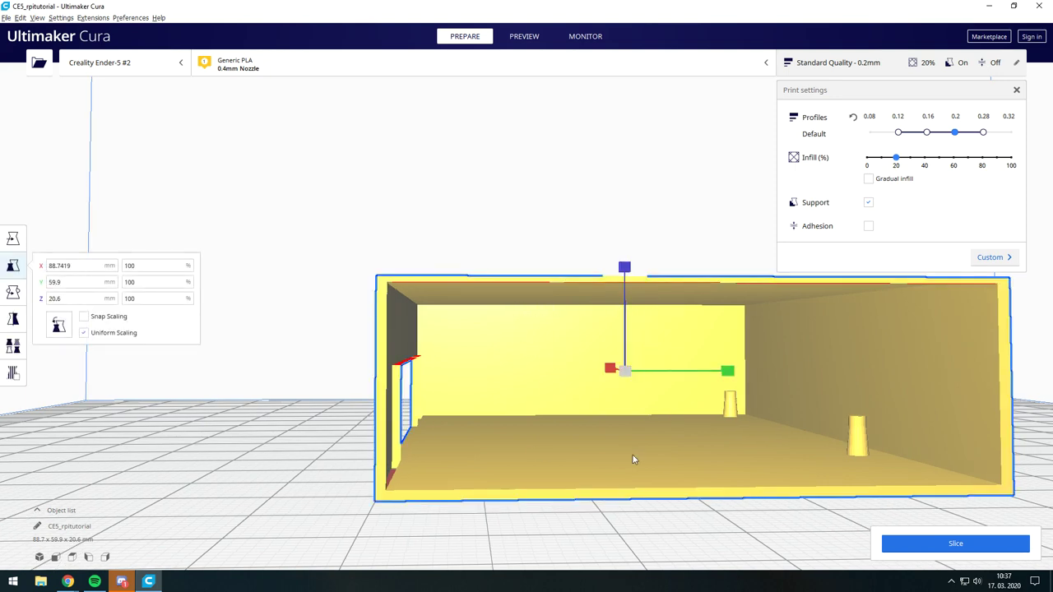
pyautogui.scroll(3, 632, 455)
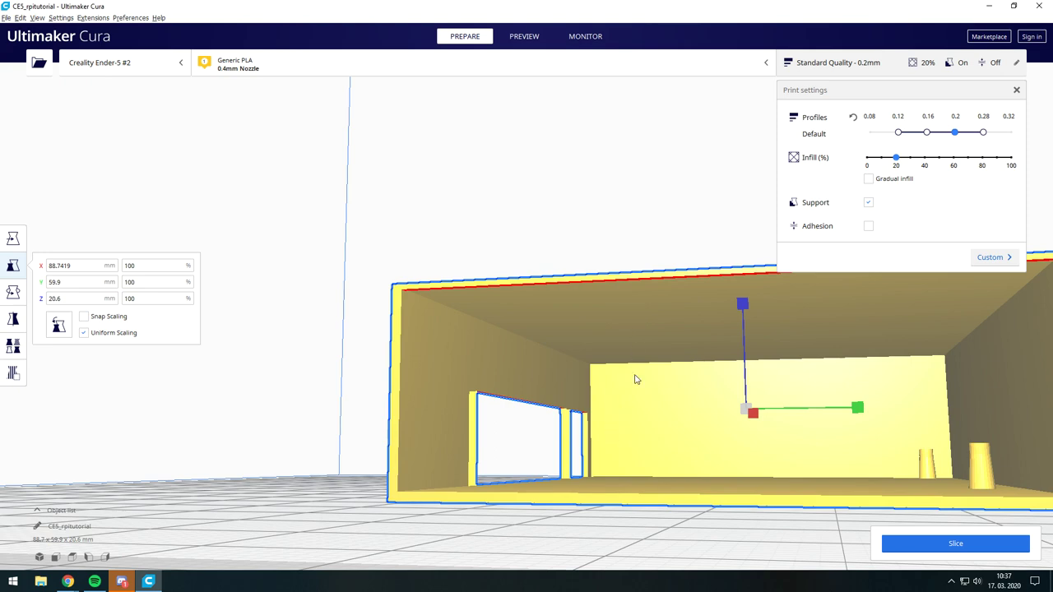
pyautogui.moveTo(626, 373); pyautogui.dragTo(607, 392, button='right')
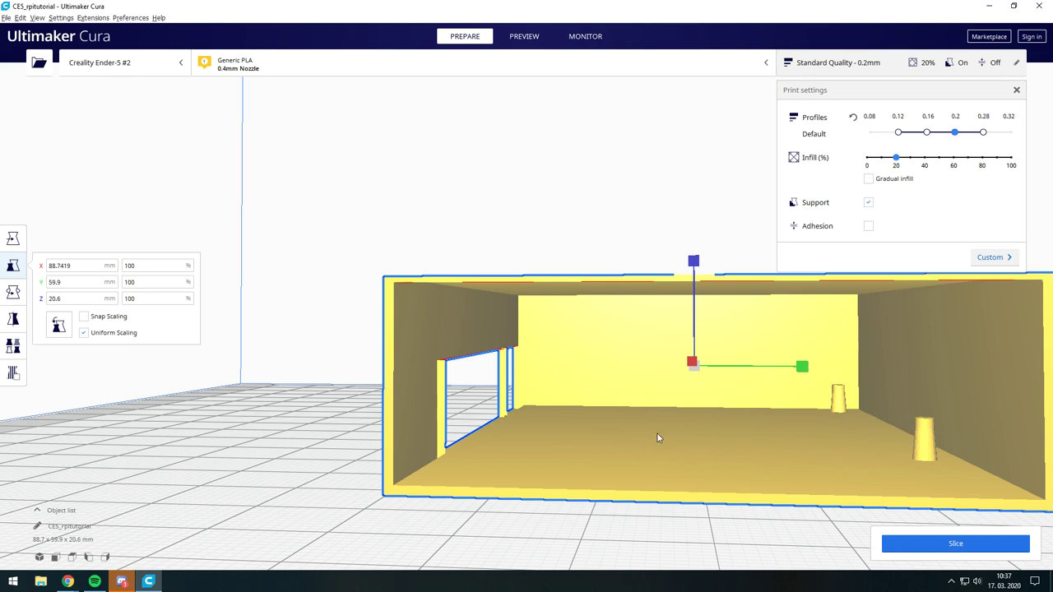
pyautogui.moveTo(696, 383); pyautogui.dragTo(750, 393, button='right')
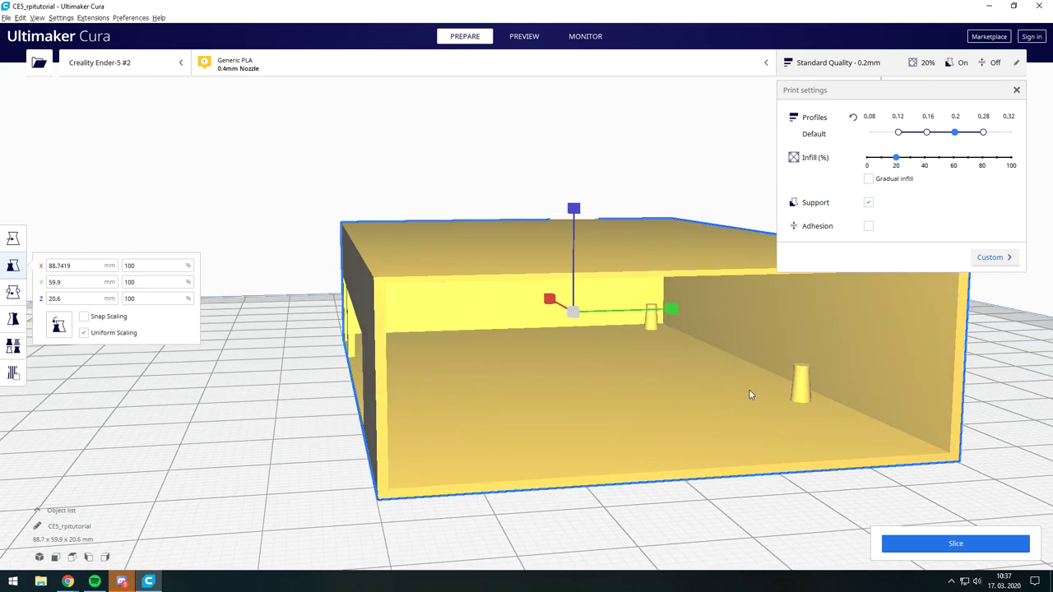
pyautogui.click(868, 228)
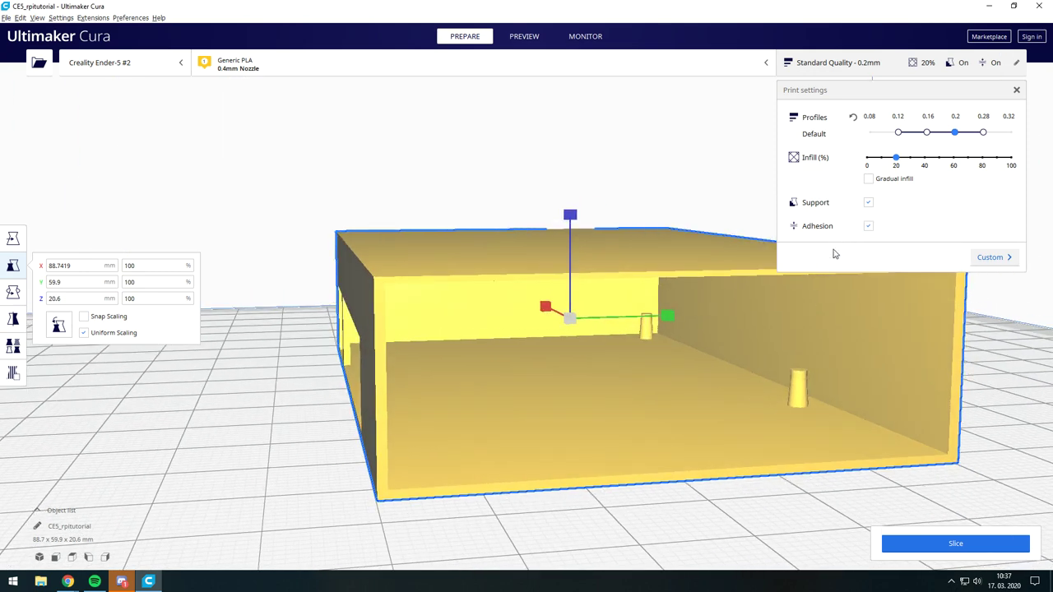
pyautogui.moveTo(668, 435); pyautogui.dragTo(468, 500, button='right')
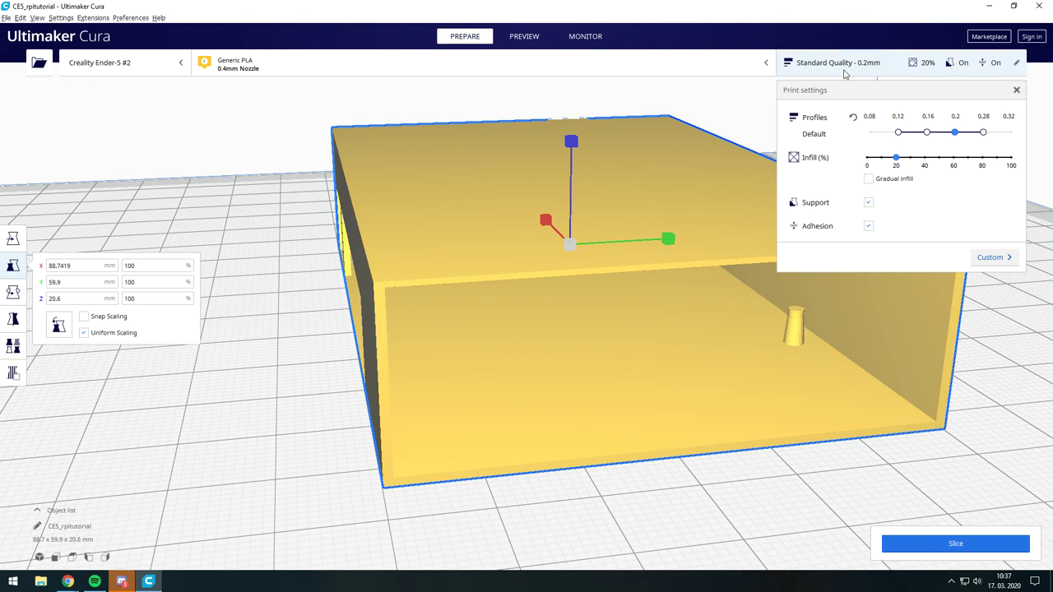
# In Custom settings, set the Infill Pattern to Zig Zag
pyautogui.click(985, 257)
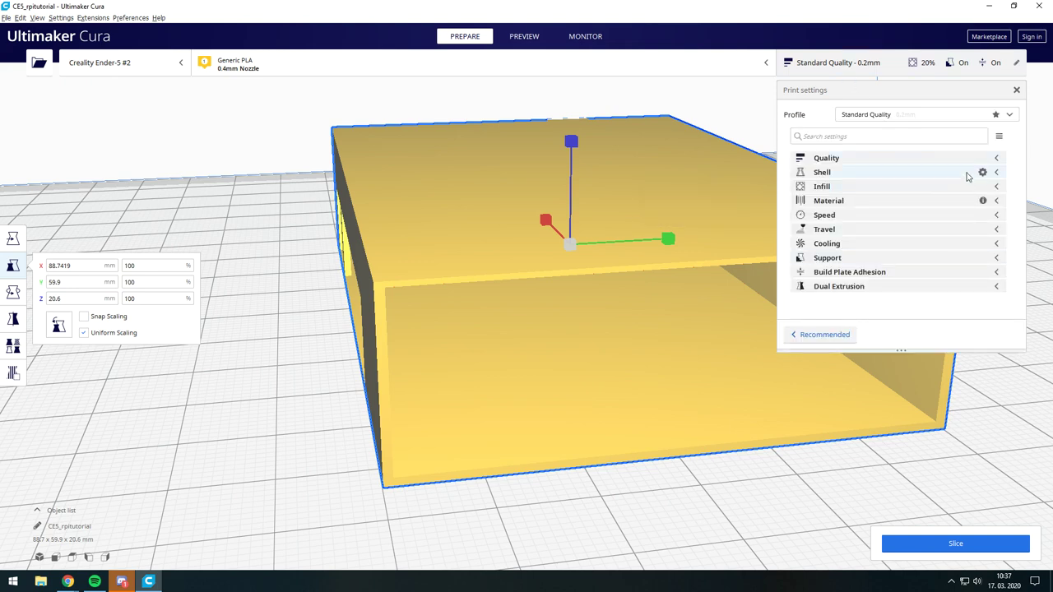
pyautogui.click(996, 159)
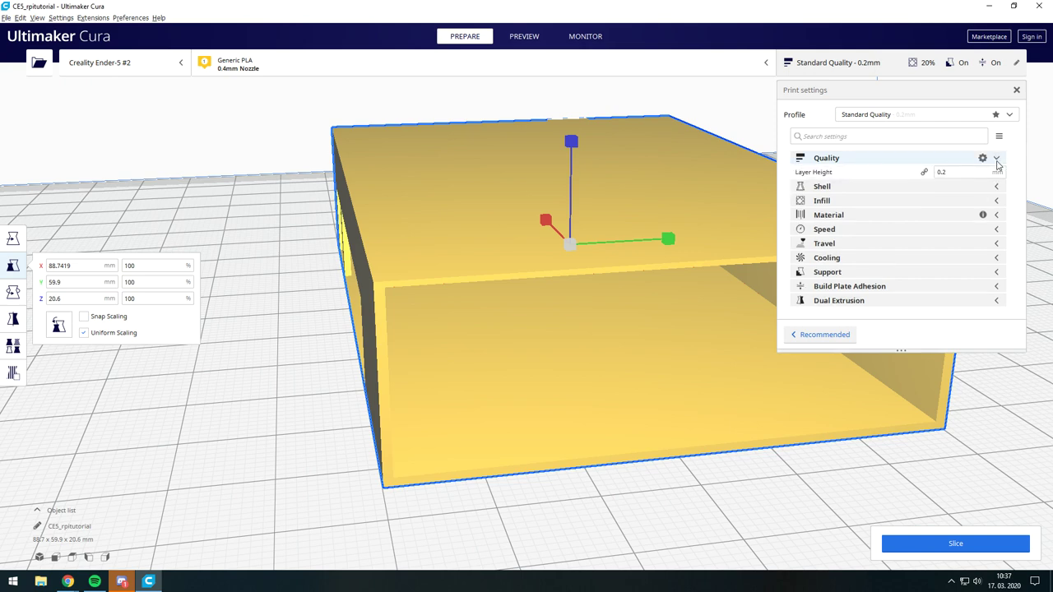
pyautogui.click(942, 172)
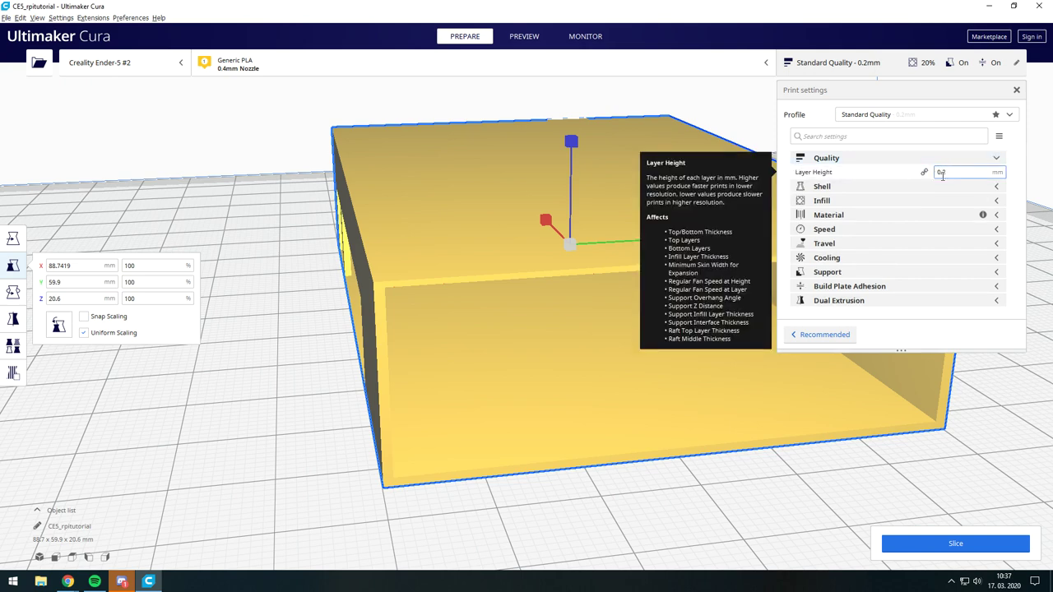
pyautogui.click(1000, 160)
pyautogui.click(996, 172)
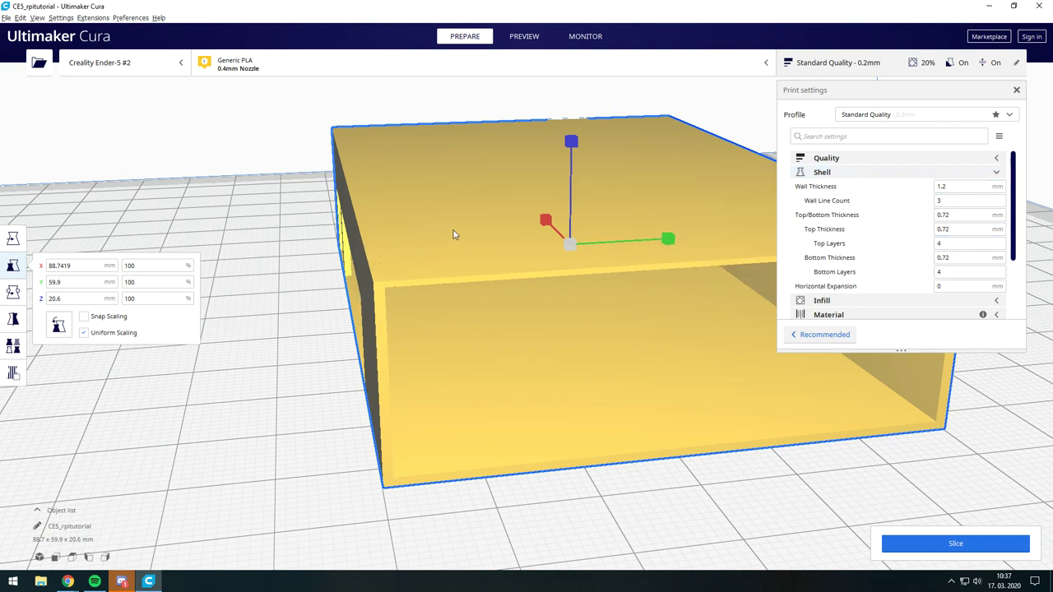
pyautogui.click(996, 172)
pyautogui.click(996, 186)
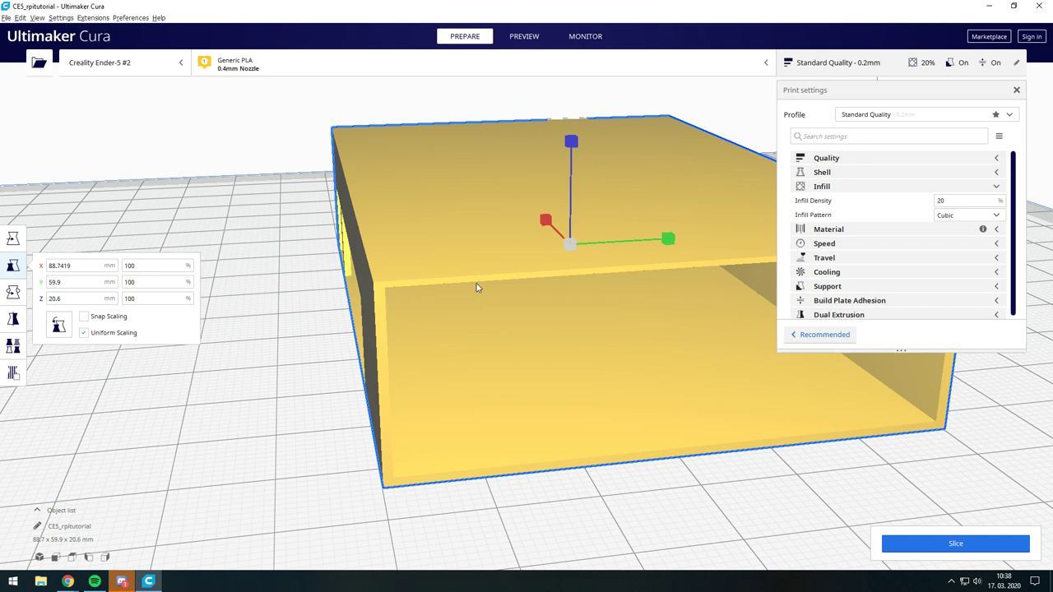
pyautogui.click(947, 216)
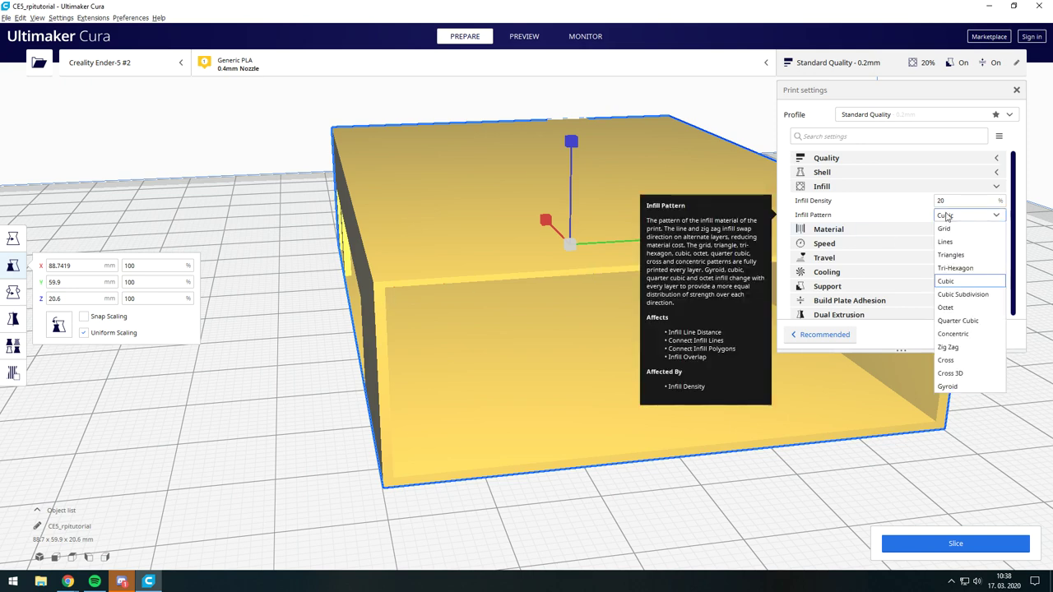
pyautogui.click(948, 346)
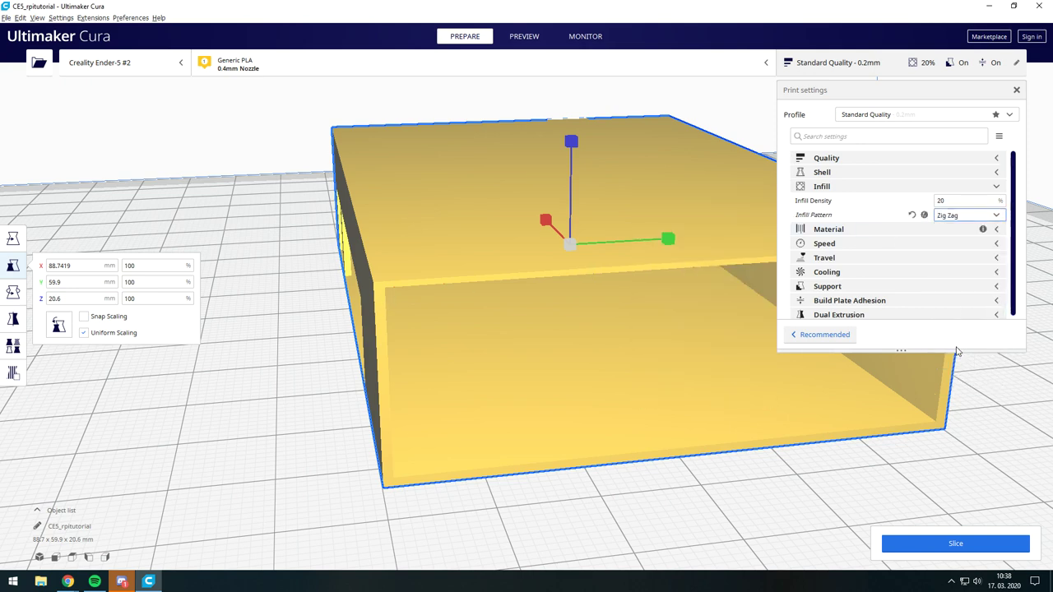
pyautogui.click(998, 188)
# Set Printing Temperature to 205 °C and Build Plate Temperature to 55 °C
pyautogui.click(997, 202)
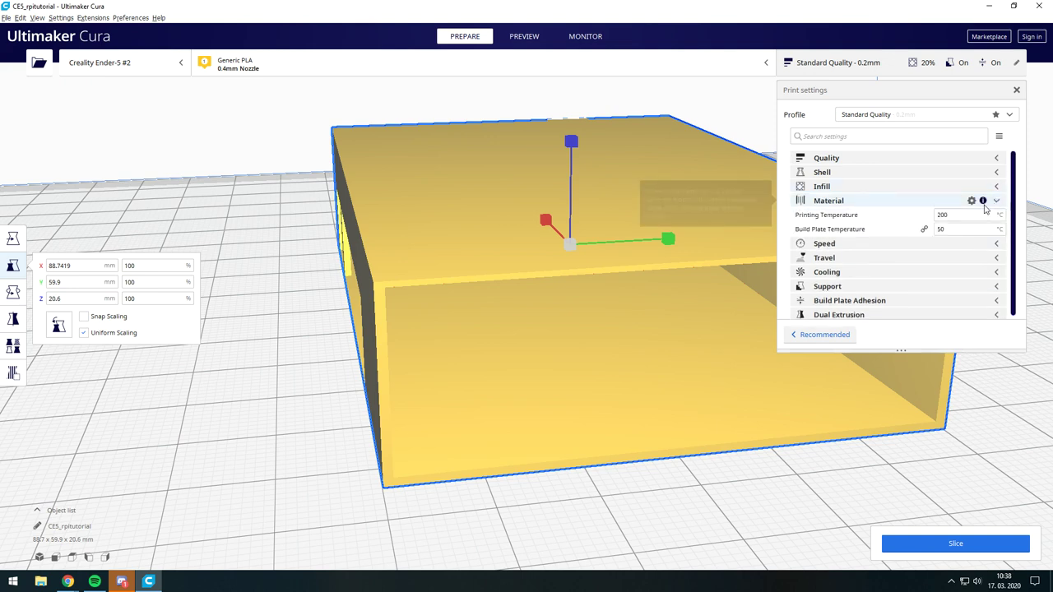
pyautogui.doubleClick(957, 213)
pyautogui.write('205')
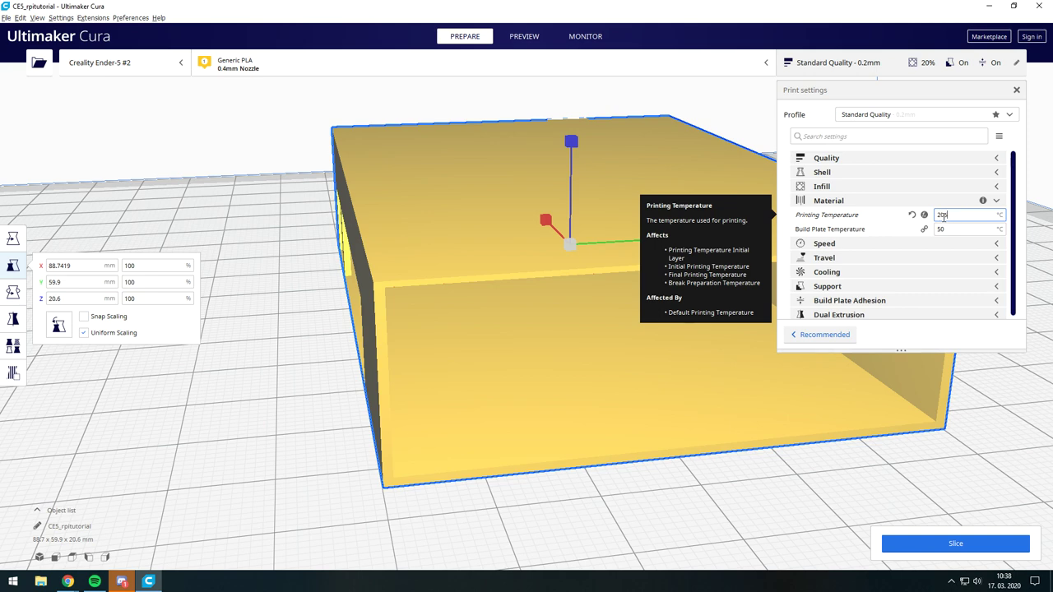
pyautogui.doubleClick(954, 229)
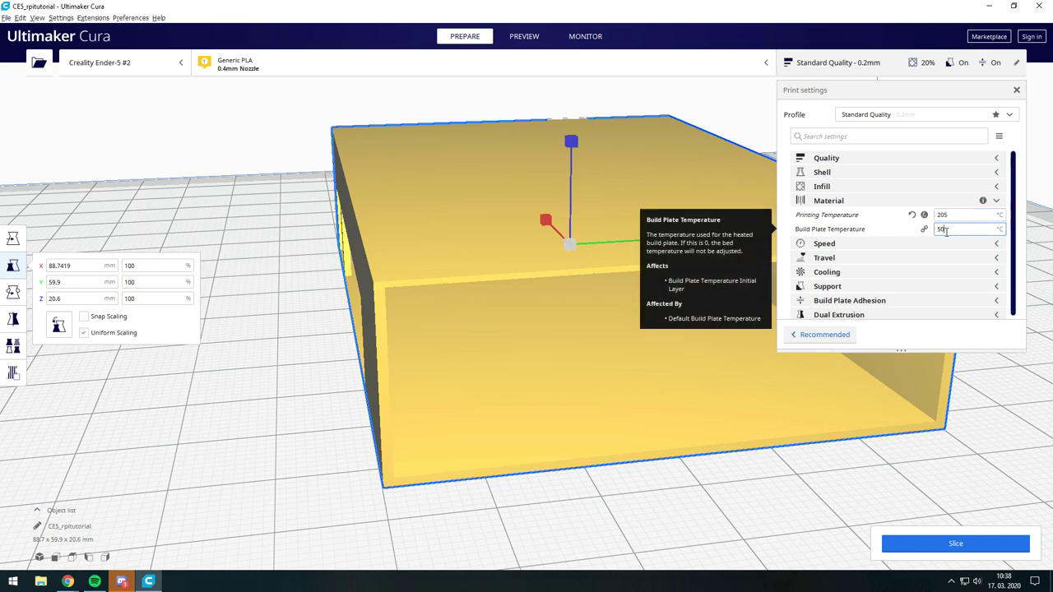
pyautogui.write('55')
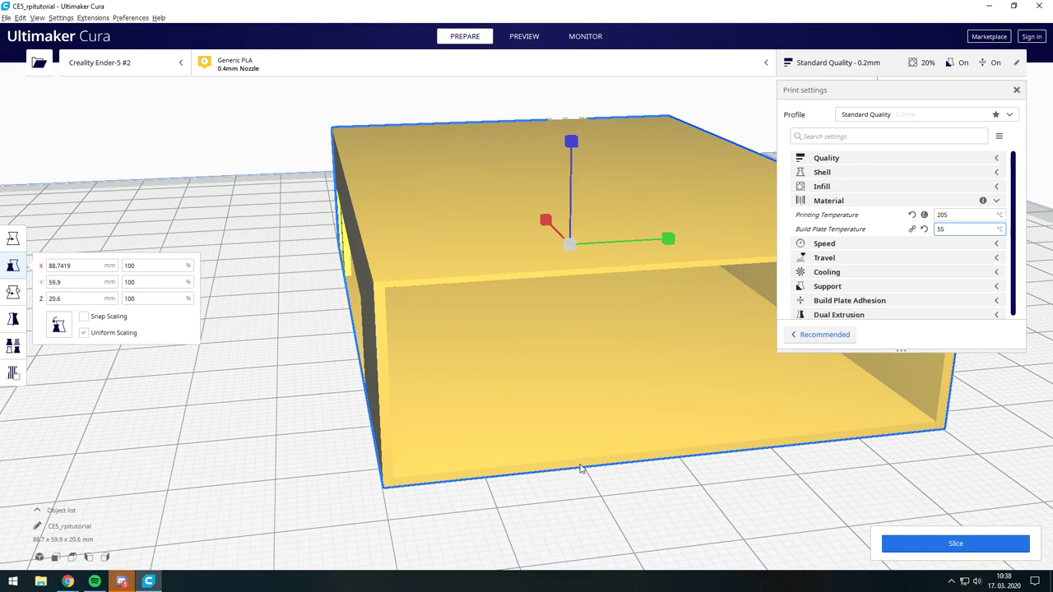
pyautogui.moveTo(873, 285)
pyautogui.click(854, 205)
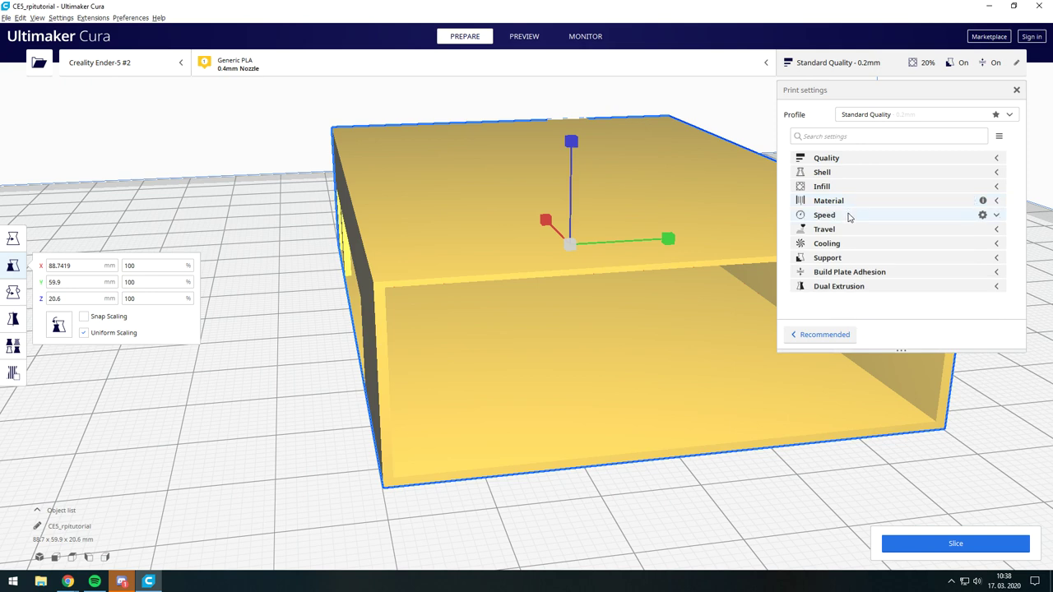
# Set the Print Speed to 80 mm/s
pyautogui.click(850, 216)
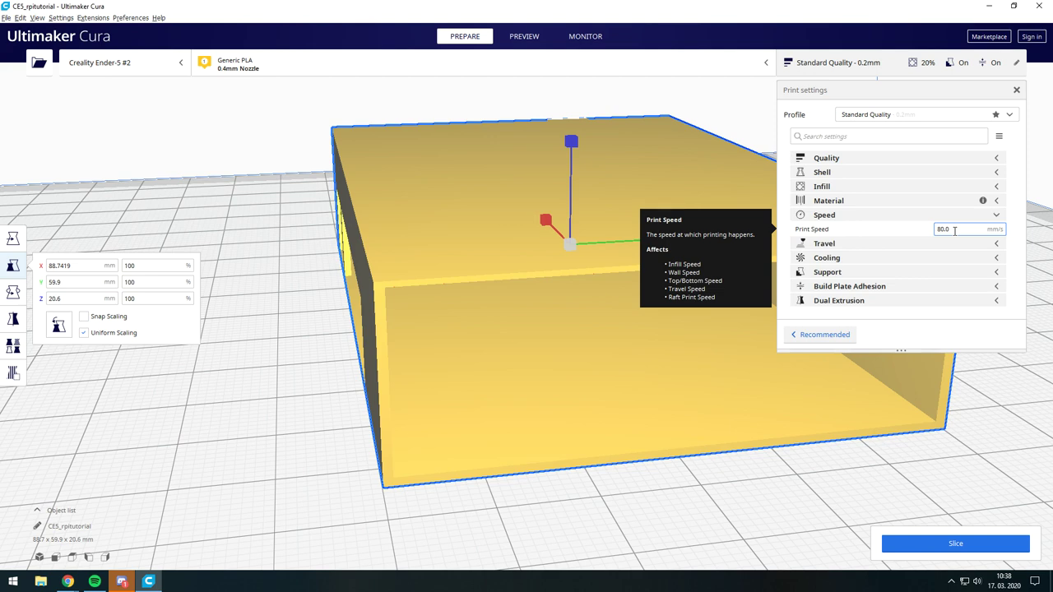
pyautogui.moveTo(606, 395); pyautogui.dragTo(605, 362, button='right')
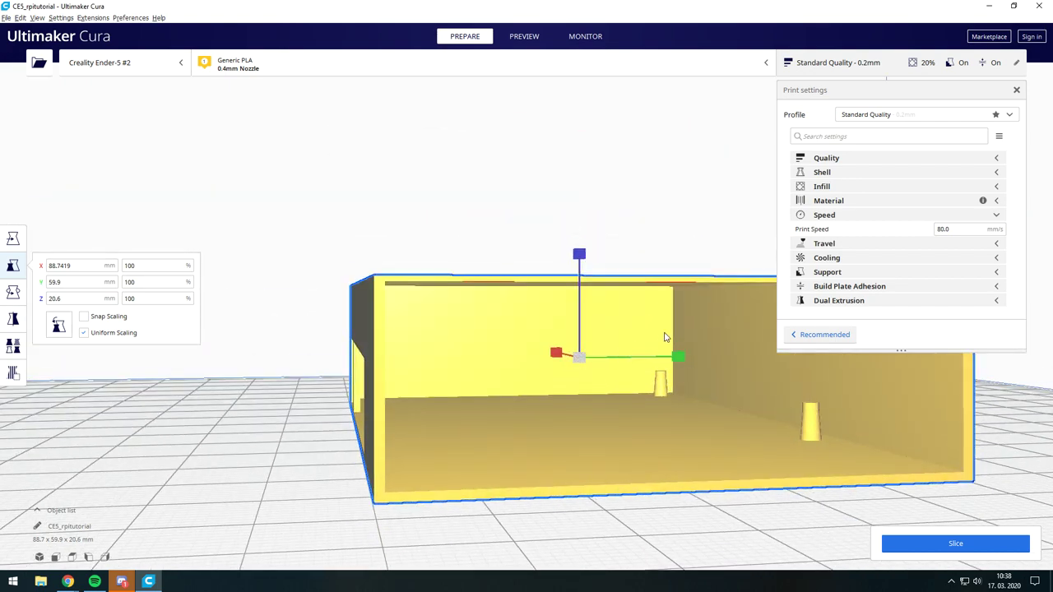
pyautogui.doubleClick(938, 229)
pyautogui.write('80')
pyautogui.click(998, 217)
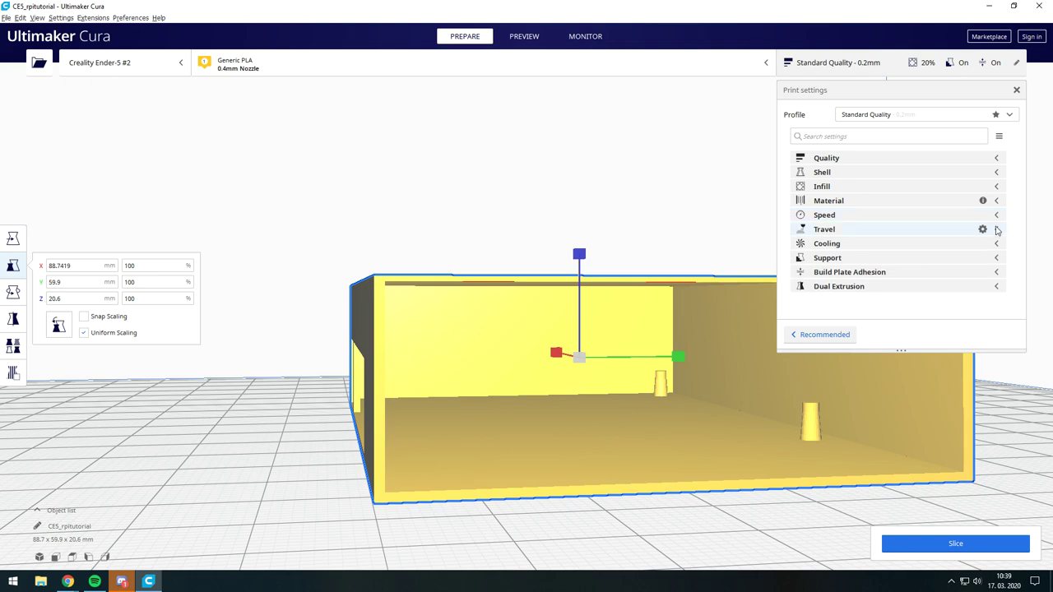
# Review the Travel, Cooling, Support and Adhesion settings, then close the print settings panel
pyautogui.click(996, 228)
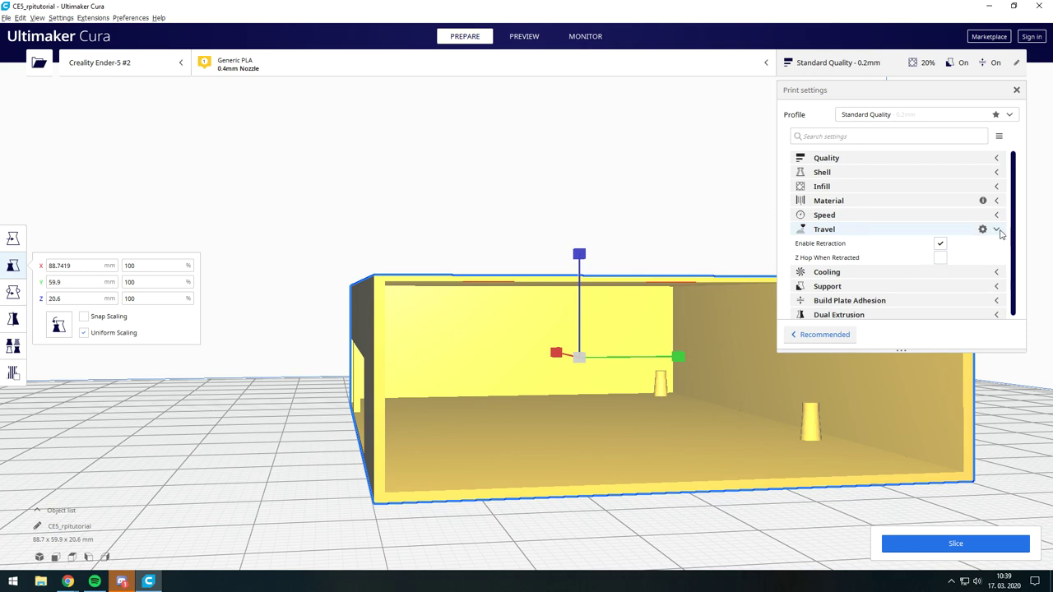
pyautogui.click(997, 229)
pyautogui.click(996, 244)
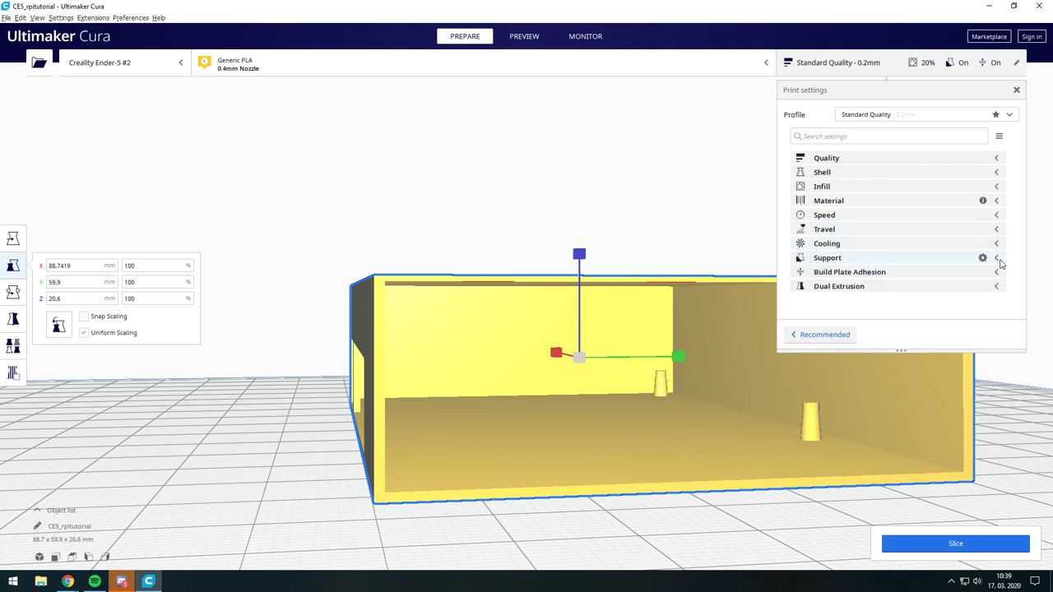
pyautogui.click(997, 258)
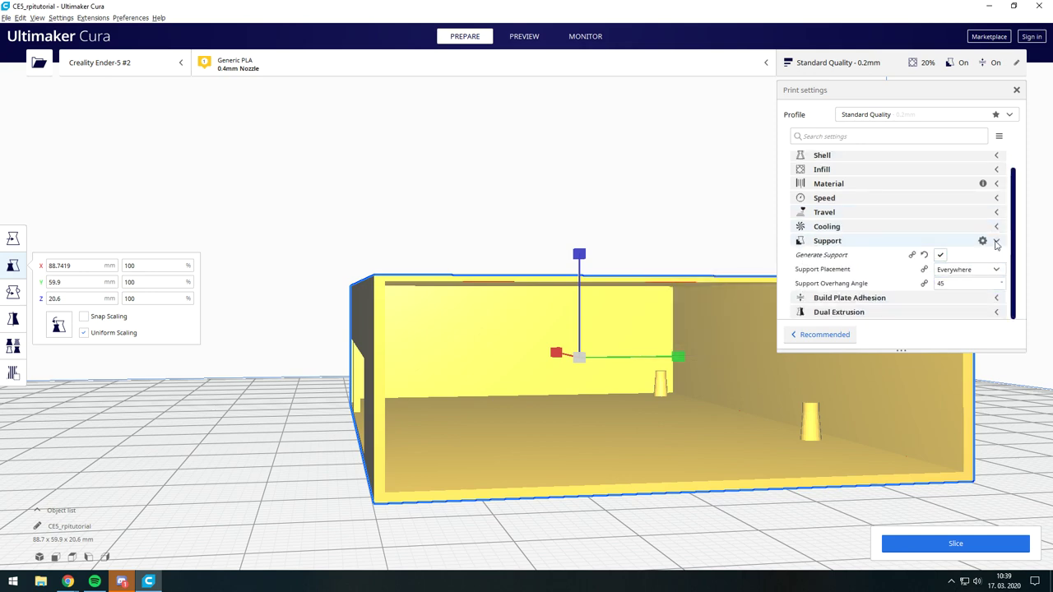
pyautogui.click(996, 240)
pyautogui.click(997, 272)
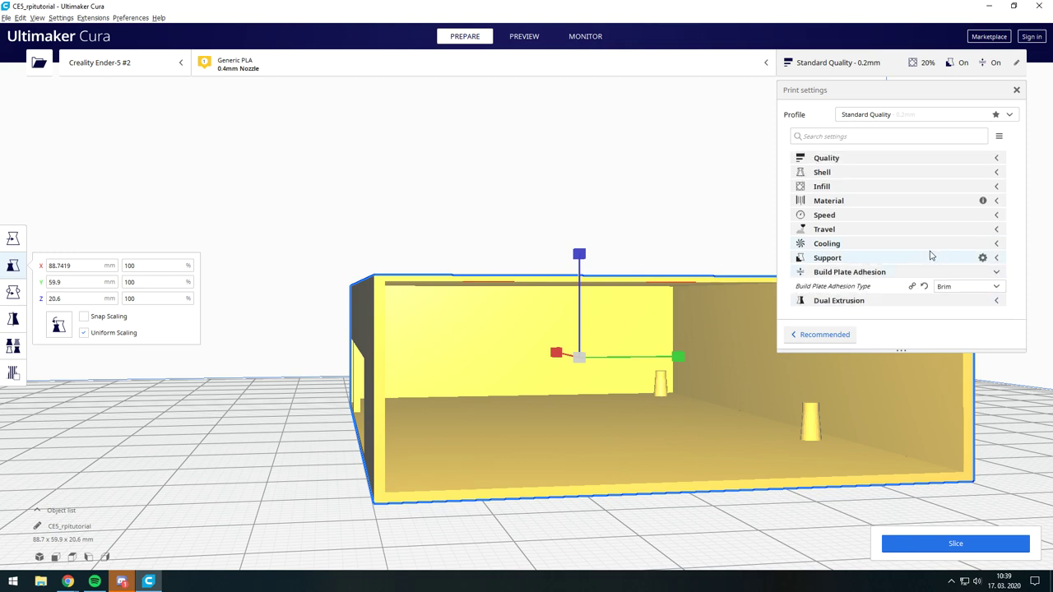
pyautogui.click(996, 272)
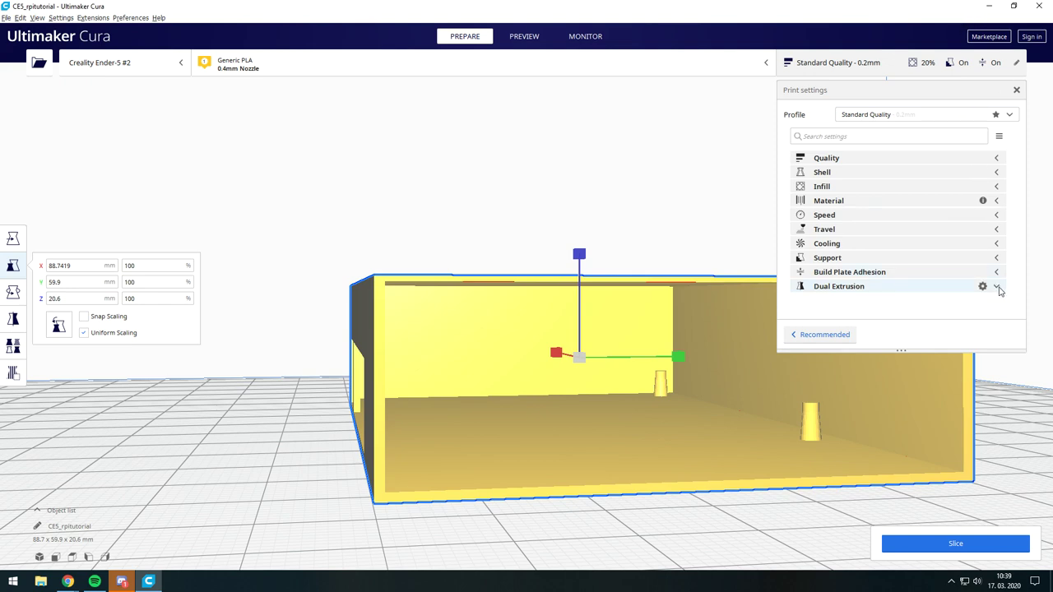
pyautogui.click(866, 63)
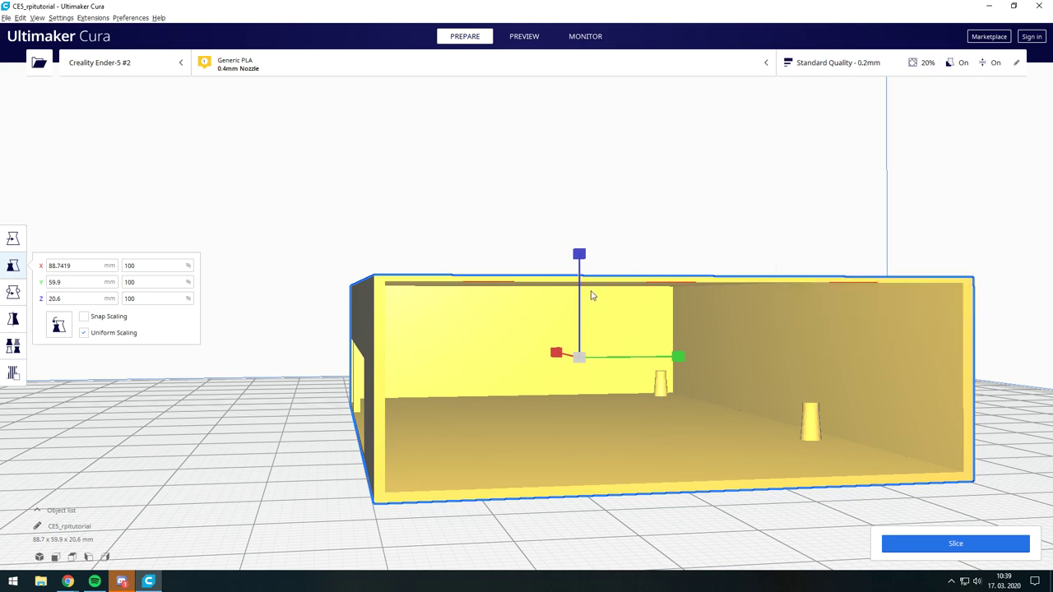
# Slice the housing with the new settings: 3 hours 25 minutes, 40 g, 13.40 m
pyautogui.moveTo(594, 296)
pyautogui.mouseDown(button='right')
pyautogui.moveTo(702, 322)
pyautogui.moveTo(56, 276)
pyautogui.mouseUp(button='right')
pyautogui.click(75, 137)
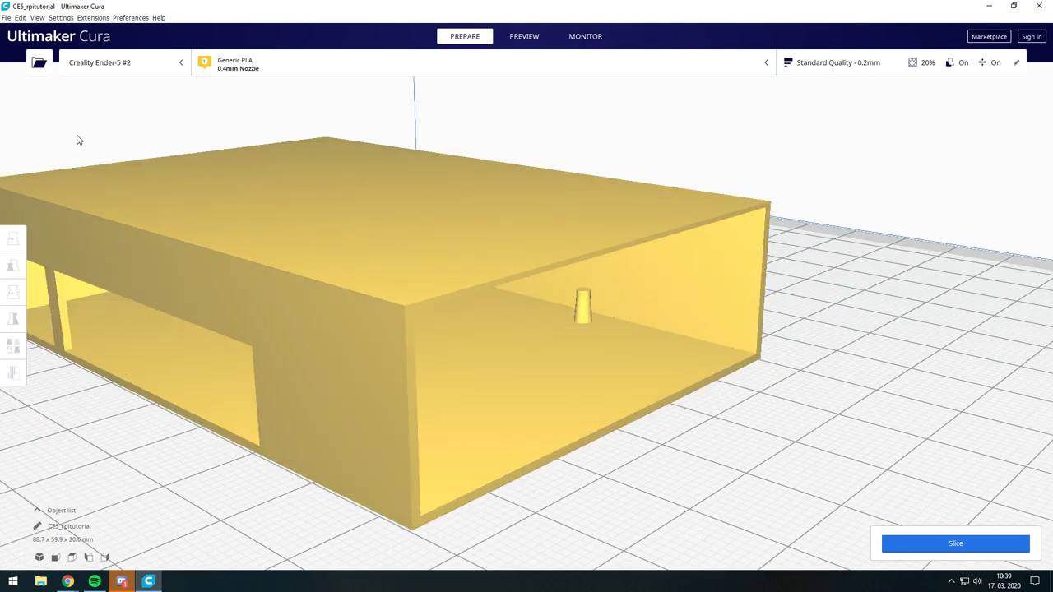
pyautogui.click(955, 545)
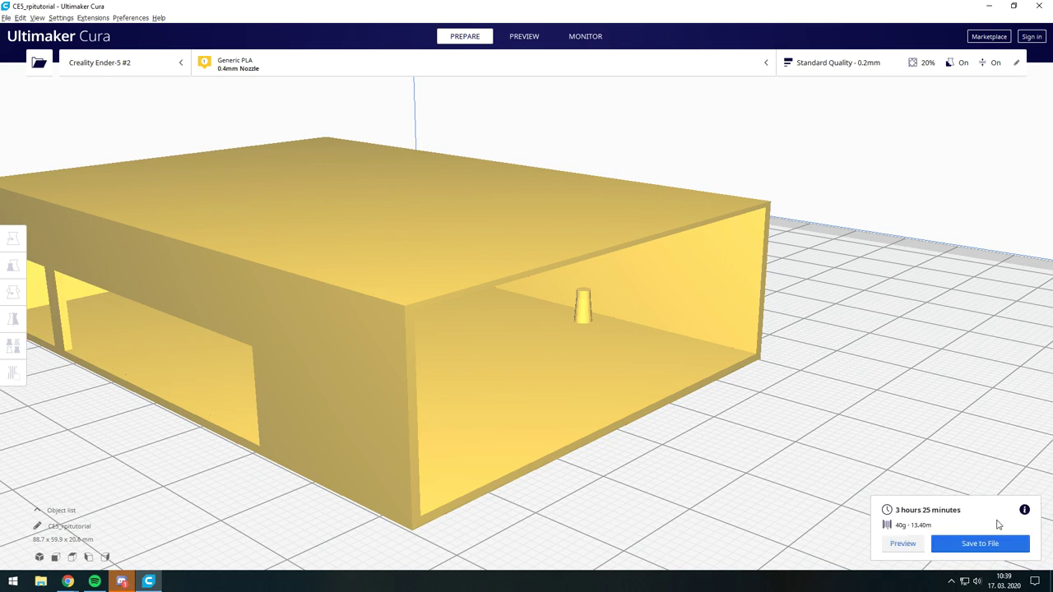
# Orbit around the sliced housing and switch to the layer preview showing the brim
pyautogui.scroll(-3, 641, 384)
pyautogui.moveTo(696, 381)
pyautogui.mouseDown(button='right')
pyautogui.moveTo(851, 414)
pyautogui.moveTo(818, 430)
pyautogui.mouseUp(button='right')
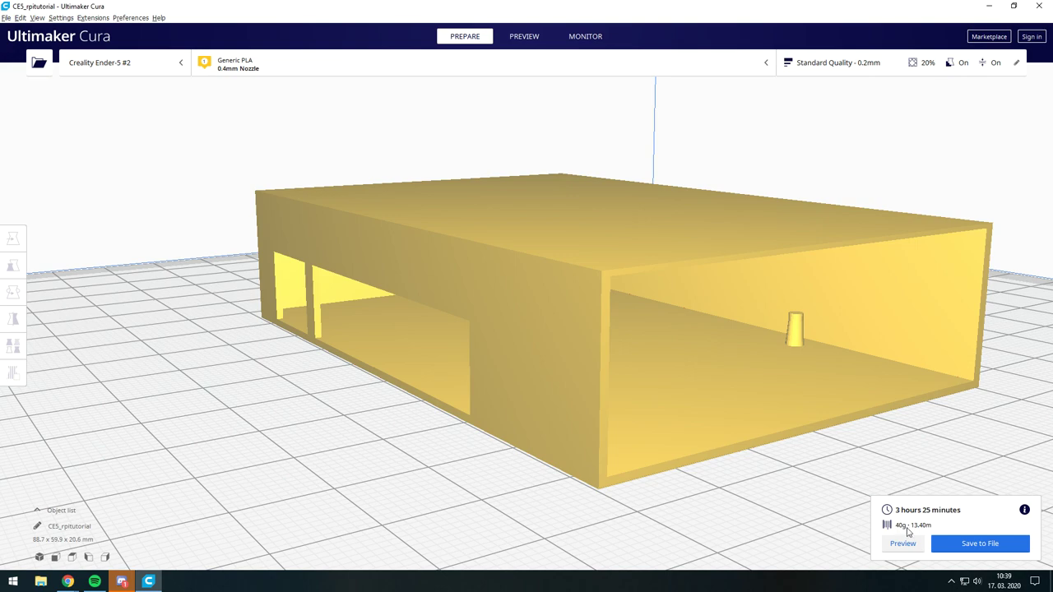
pyautogui.moveTo(933, 430); pyautogui.dragTo(858, 423, button='right')
pyautogui.click(827, 346)
pyautogui.moveTo(827, 345)
pyautogui.mouseDown(button='right')
pyautogui.moveTo(895, 388)
pyautogui.moveTo(731, 382)
pyautogui.mouseUp(button='right')
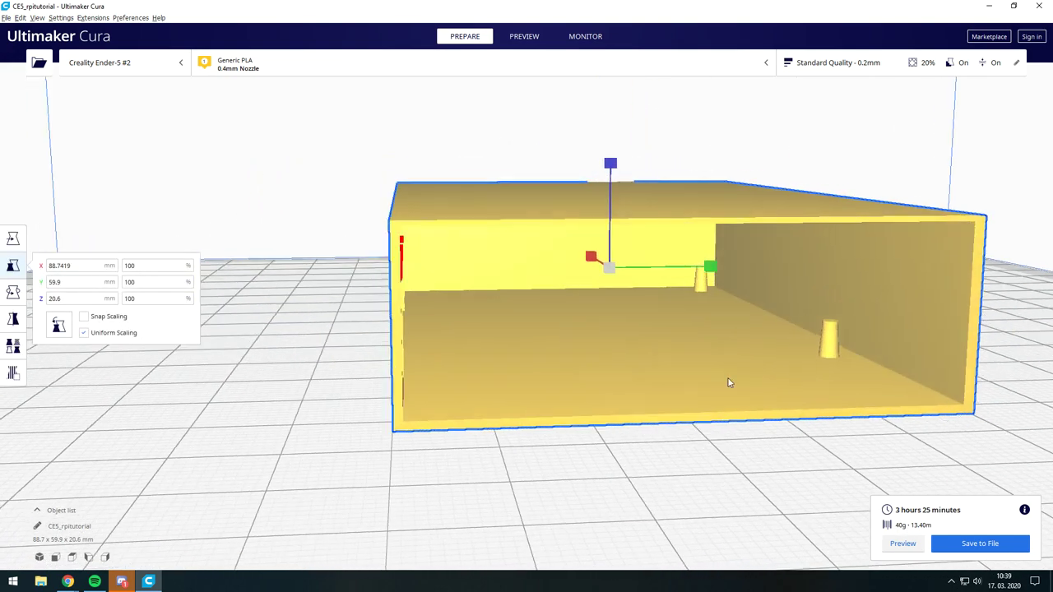
pyautogui.click(903, 543)
# Limit the layer preview to layer 87 with the housing deselected
pyautogui.scroll(5, 687, 409)
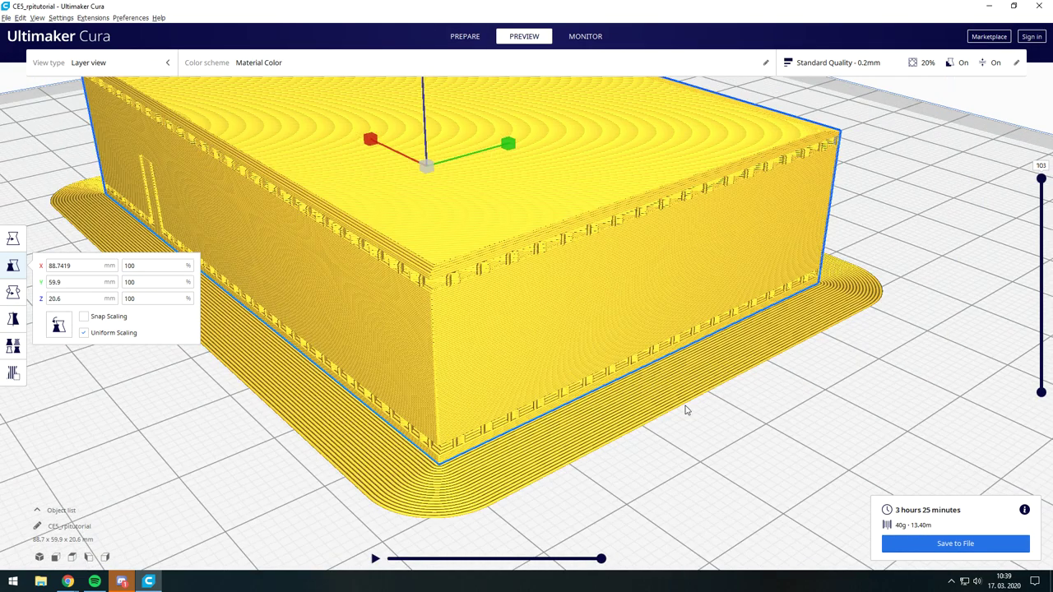
pyautogui.scroll(-5, 829, 328)
pyautogui.click(13, 238)
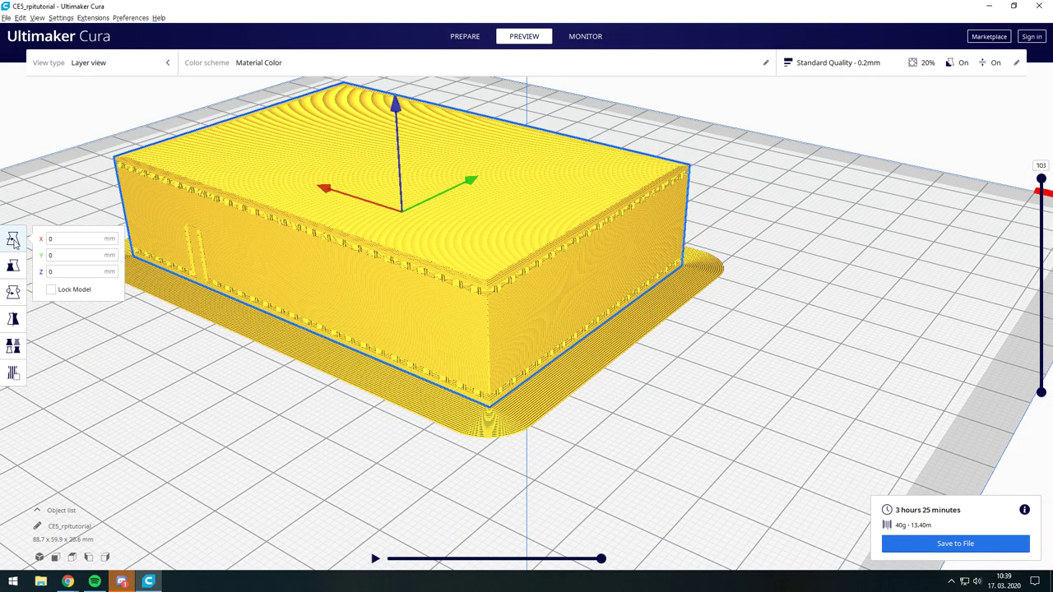
pyautogui.click(30, 186)
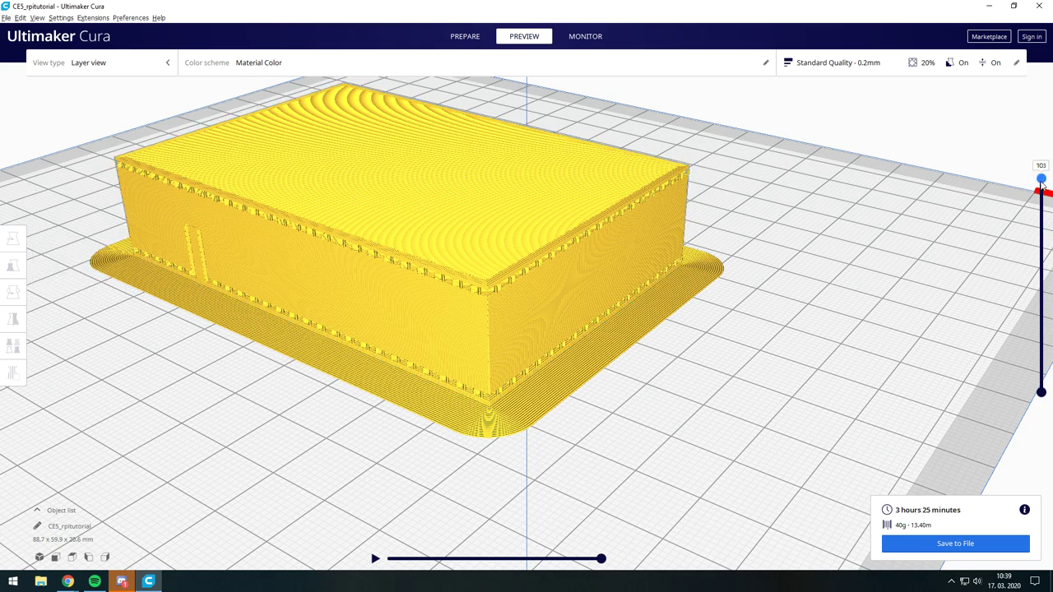
pyautogui.moveTo(1040, 179)
pyautogui.mouseDown()
pyautogui.moveTo(1051, 398)
pyautogui.moveTo(1051, 366)
pyautogui.moveTo(1051, 395)
pyautogui.moveTo(1051, 377)
pyautogui.mouseUp()
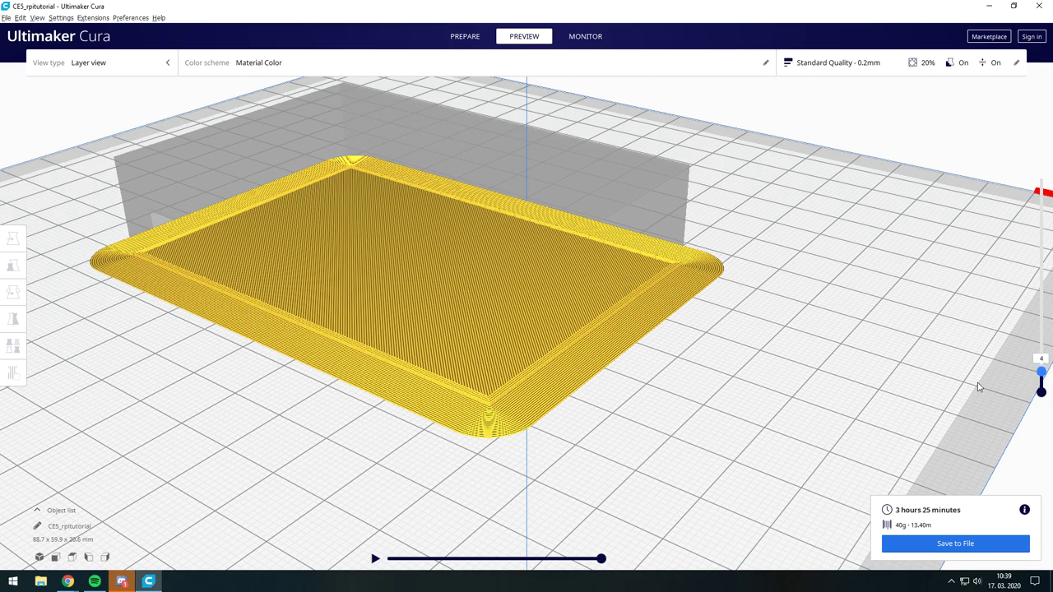
# Zoom the preview and show layers up to 7 to reveal the infill grid
pyautogui.scroll(3, 781, 388)
pyautogui.scroll(3, 741, 420)
pyautogui.scroll(3, 703, 452)
pyautogui.scroll(2, 655, 429)
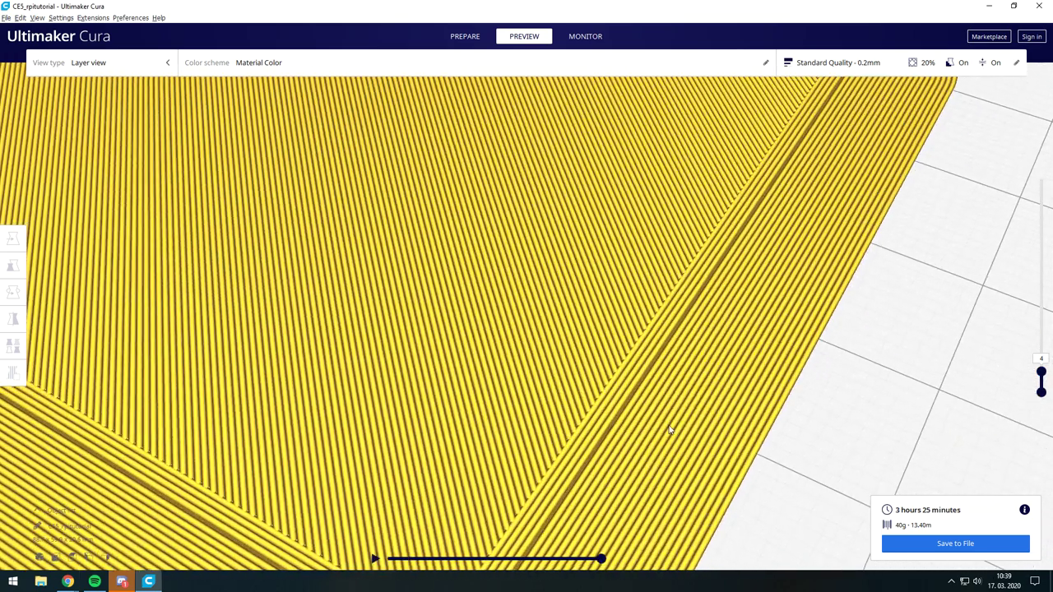
pyautogui.scroll(1, 656, 428)
pyautogui.scroll(1, 668, 421)
pyautogui.scroll(-2, 625, 430)
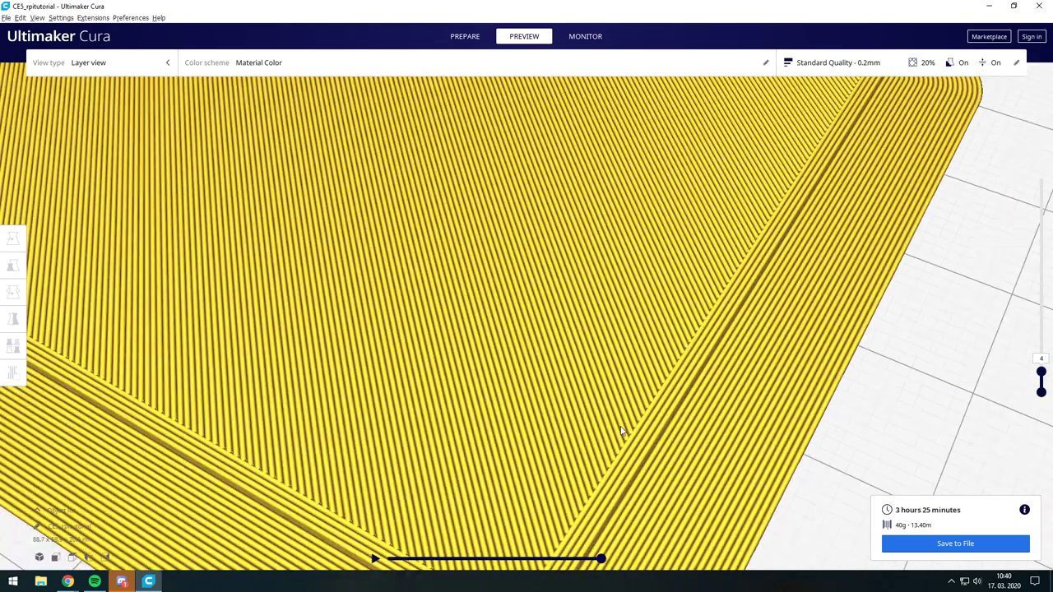
pyautogui.scroll(-2, 560, 403)
pyautogui.scroll(-3, 485, 428)
pyautogui.scroll(-1, 519, 419)
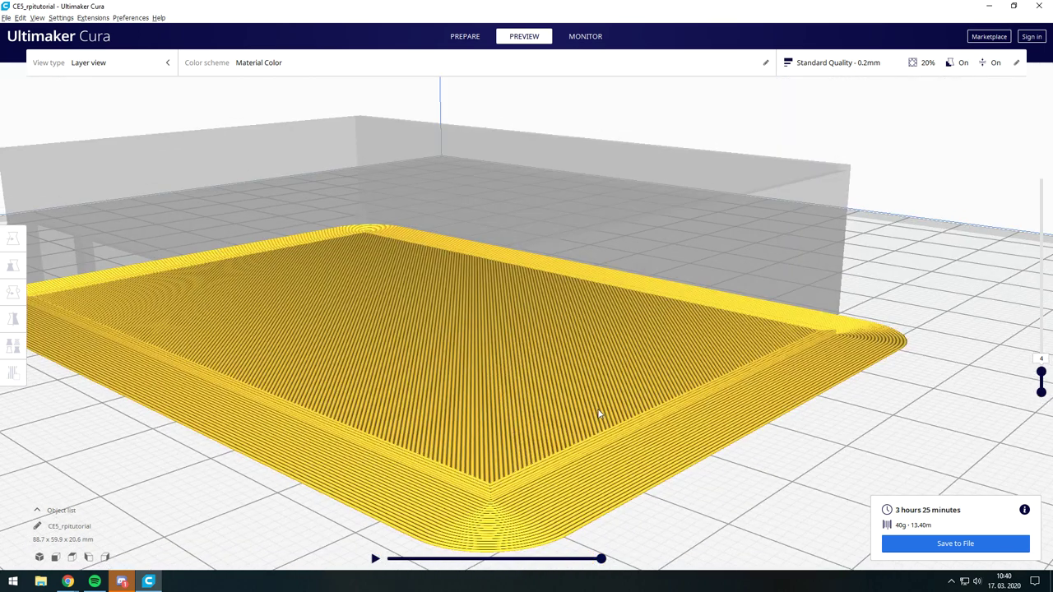
pyautogui.moveTo(1043, 374); pyautogui.dragTo(1041, 352)
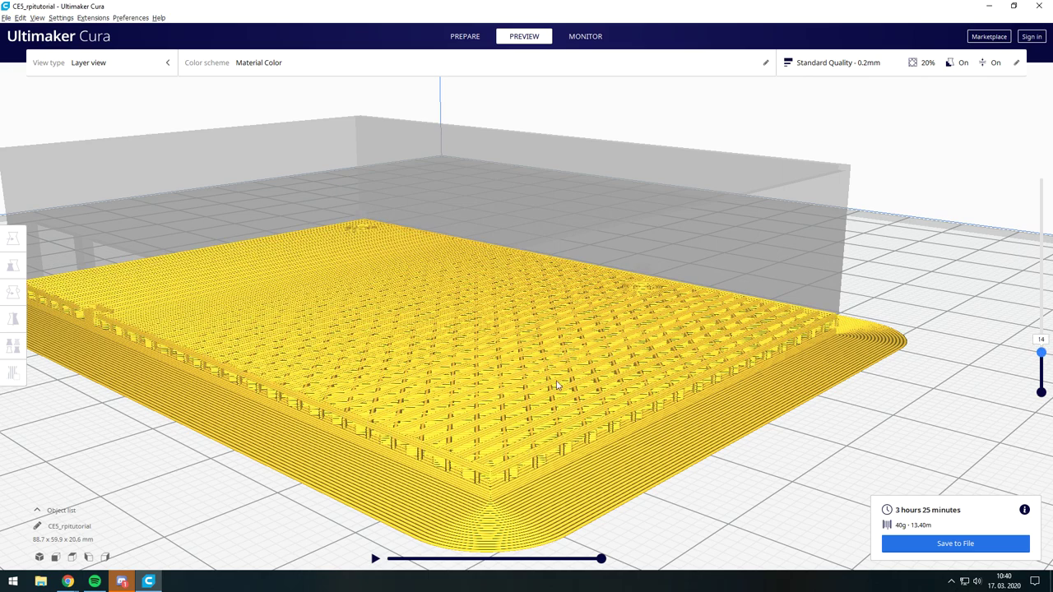
# Review layer 25 and then all layers, and save the print as CE5_rpitutorial G-code
pyautogui.scroll(3, 559, 391)
pyautogui.scroll(2, 564, 428)
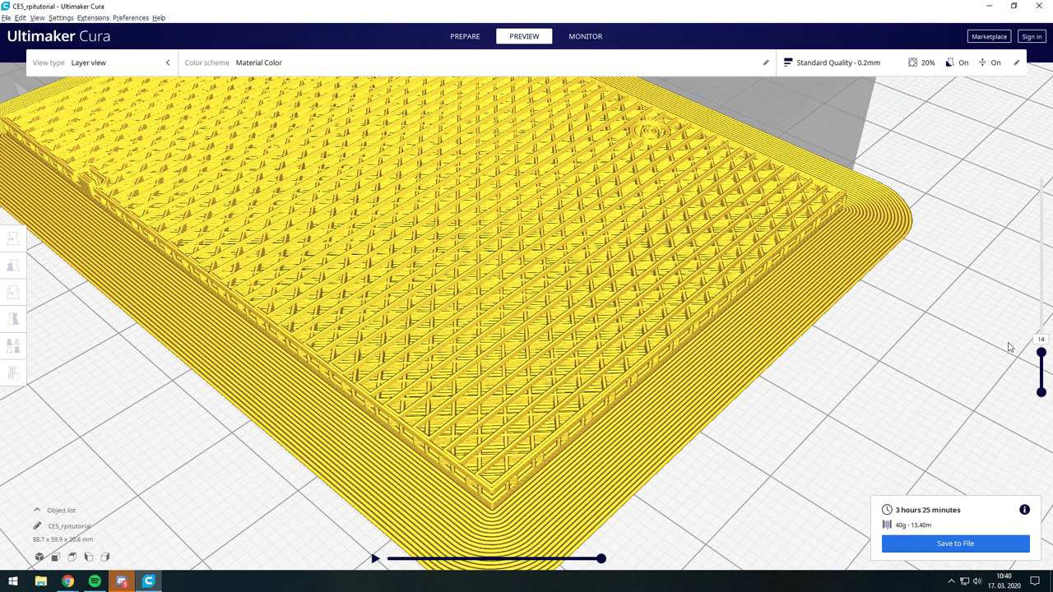
pyautogui.moveTo(1042, 354); pyautogui.dragTo(1041, 329)
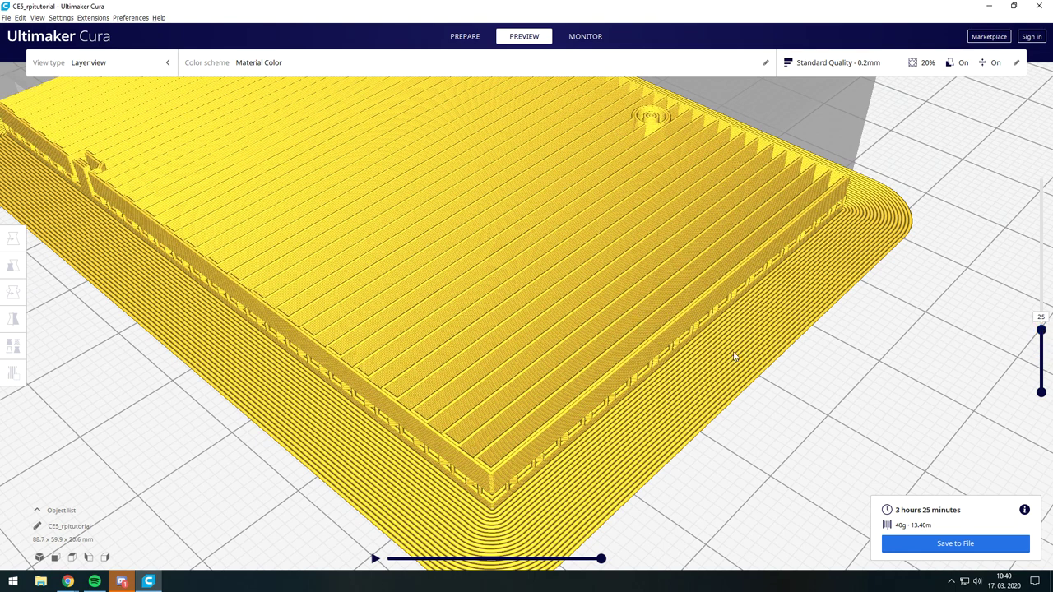
pyautogui.moveTo(733, 356); pyautogui.dragTo(763, 299, button='right')
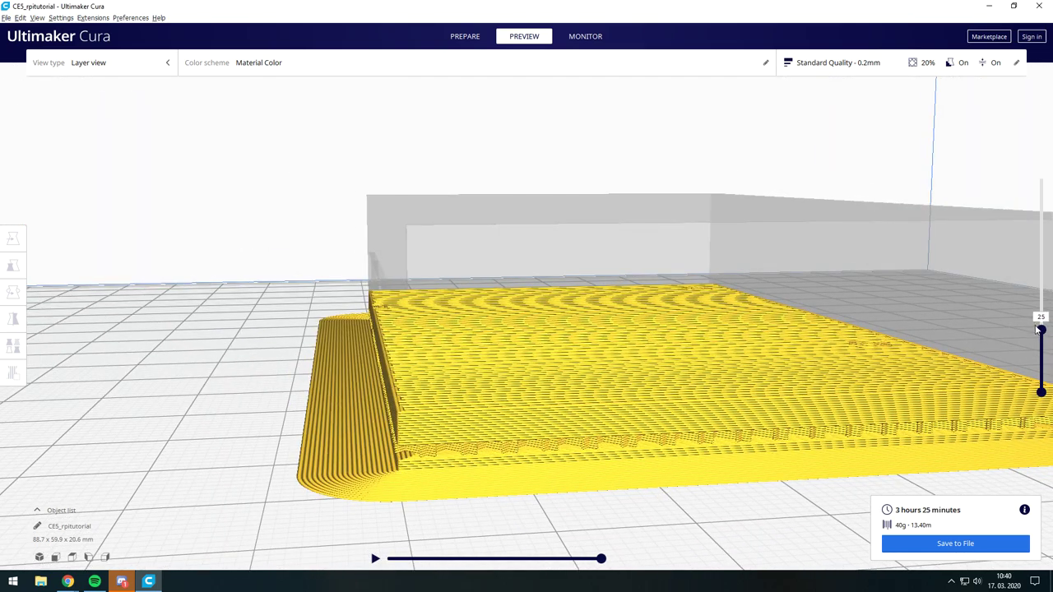
pyautogui.moveTo(1039, 329); pyautogui.dragTo(1039, 162)
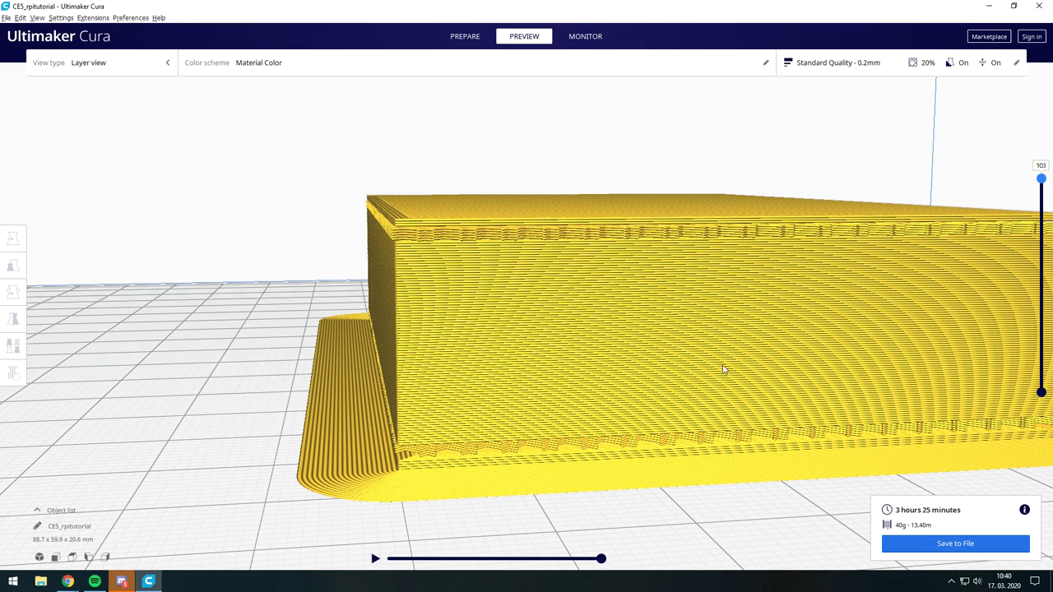
pyautogui.scroll(-3, 723, 369)
pyautogui.click(917, 546)
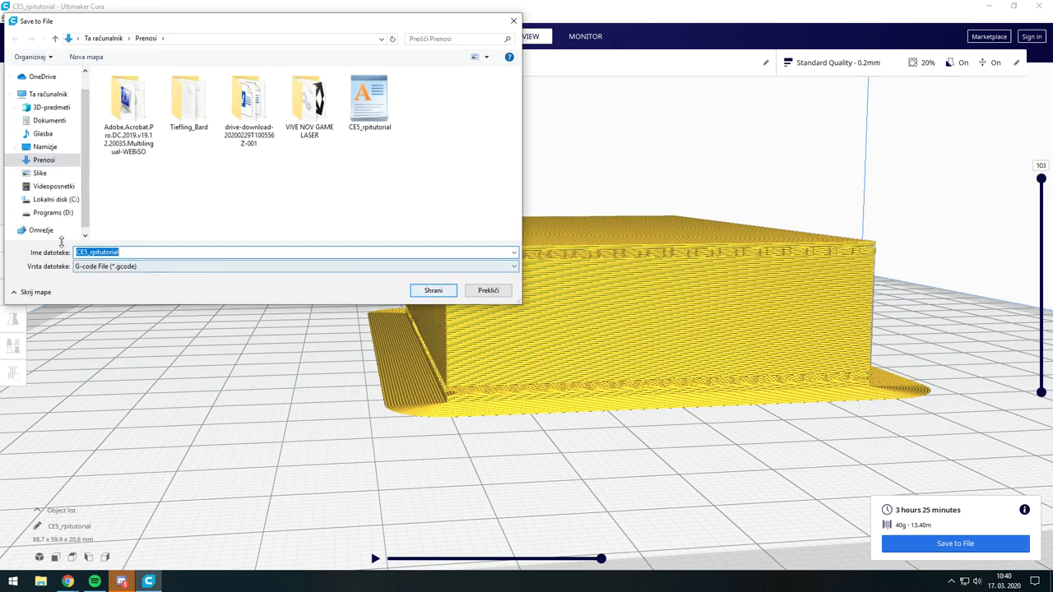
# Save as G-code File, overwriting the existing CE5_rpitutorial.gcode in Downloads
pyautogui.click(105, 267)
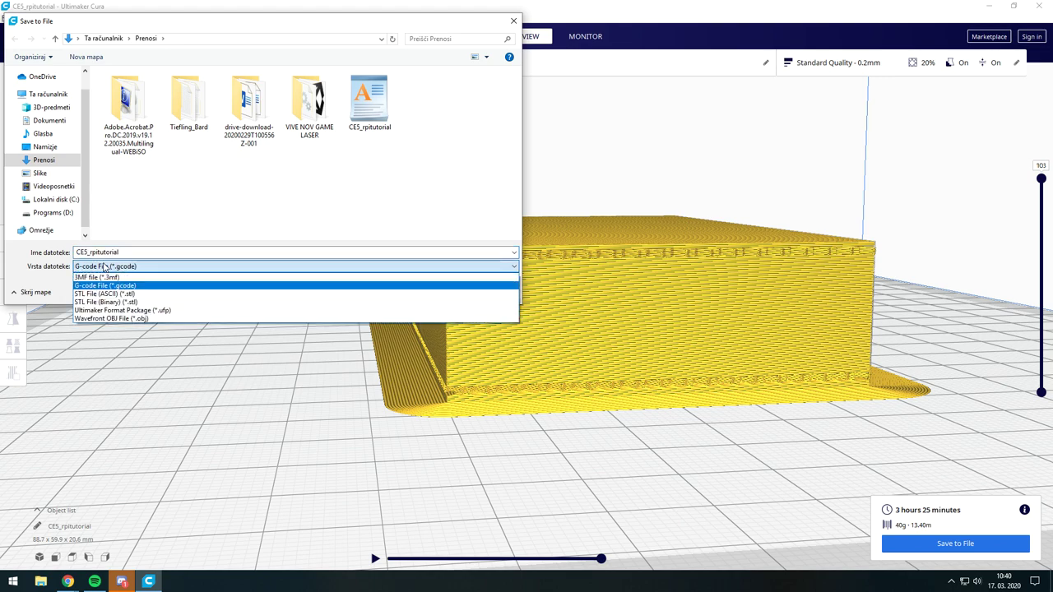
pyautogui.click(105, 267)
pyautogui.click(433, 292)
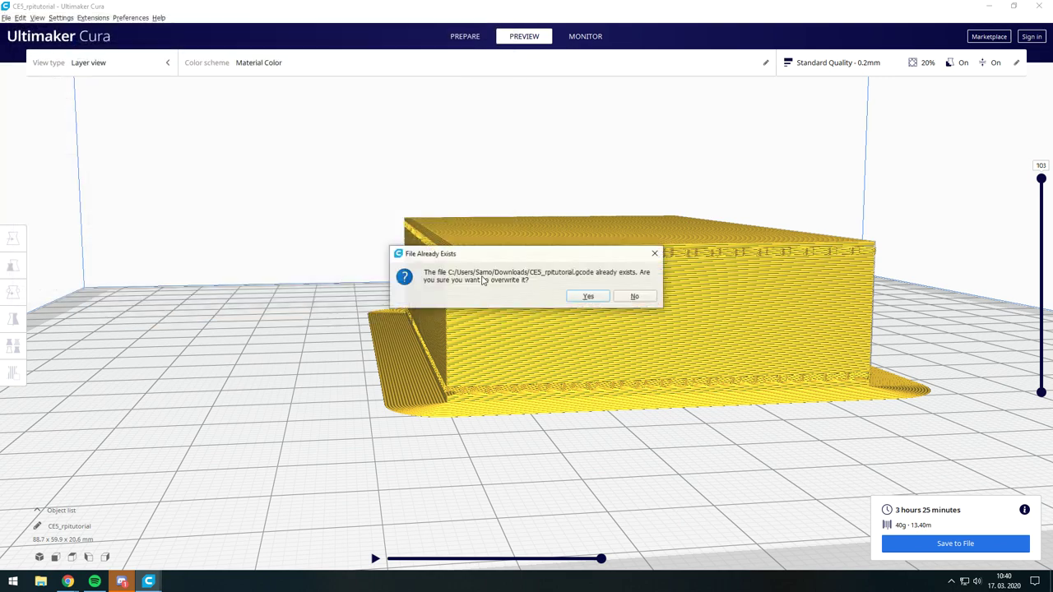
pyautogui.click(610, 294)
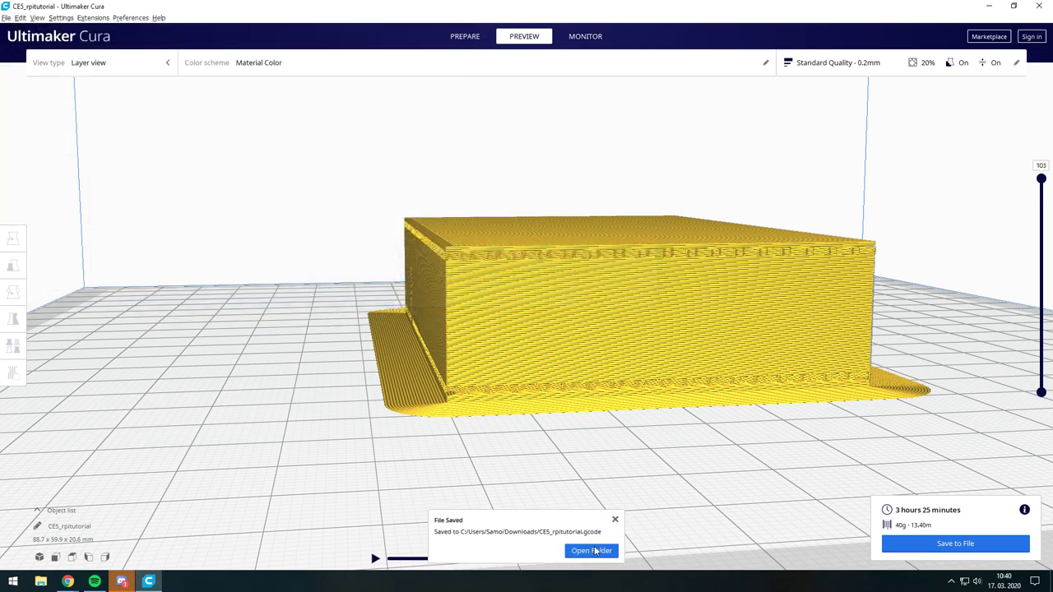
# Open the Downloads folder and bring up options for CE5_rpitutorial.gcode
pyautogui.click(593, 550)
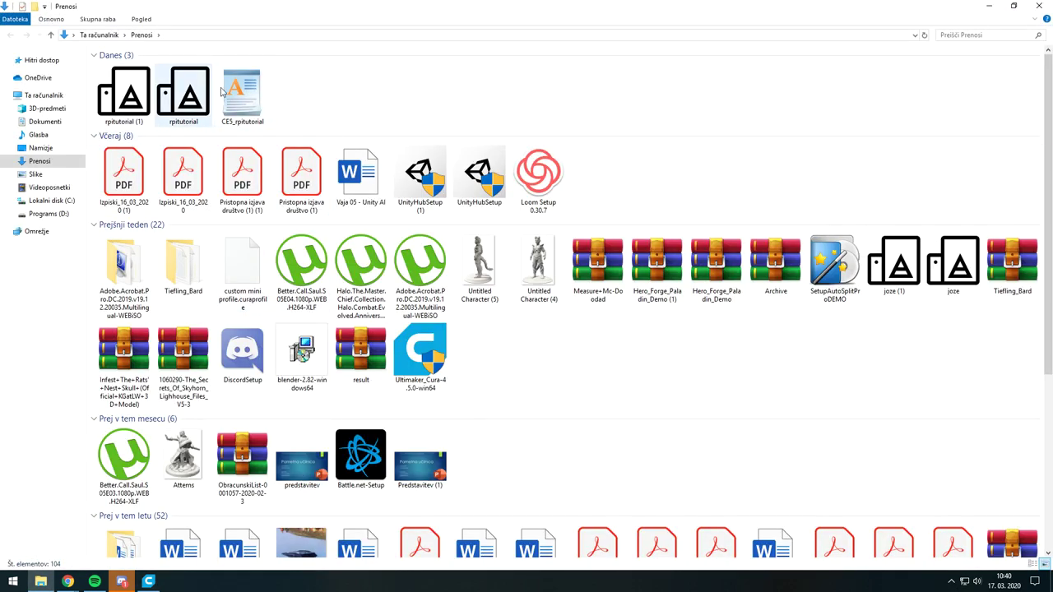
pyautogui.click(231, 85)
pyautogui.rightClick(230, 85)
# Open CE5_rpitutorial in WordPad, then recheck the Cura layer preview and dismiss the saved notice
pyautogui.press('Escape')
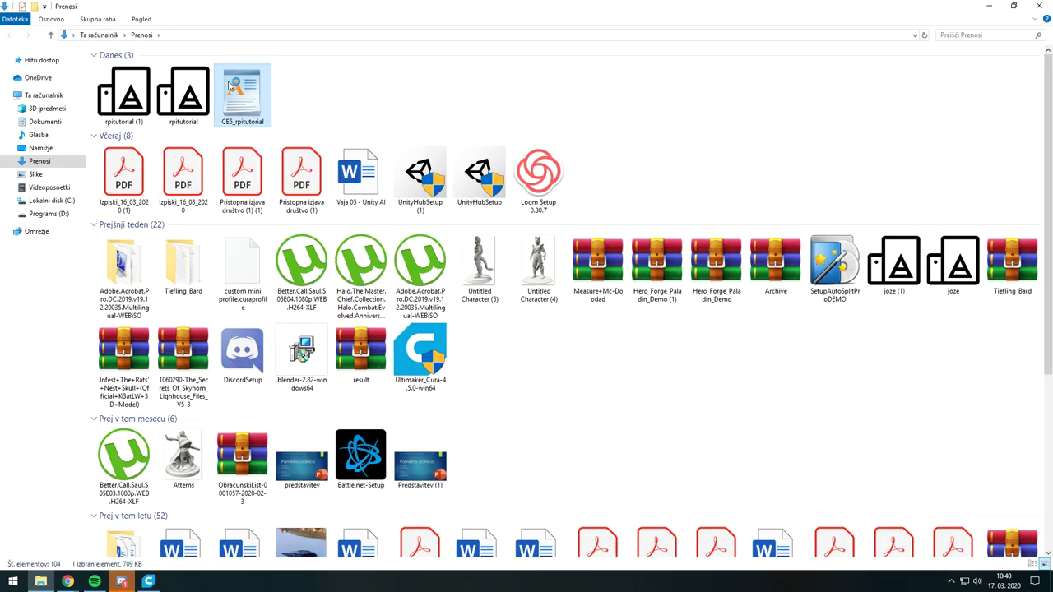
pyautogui.doubleClick(230, 85)
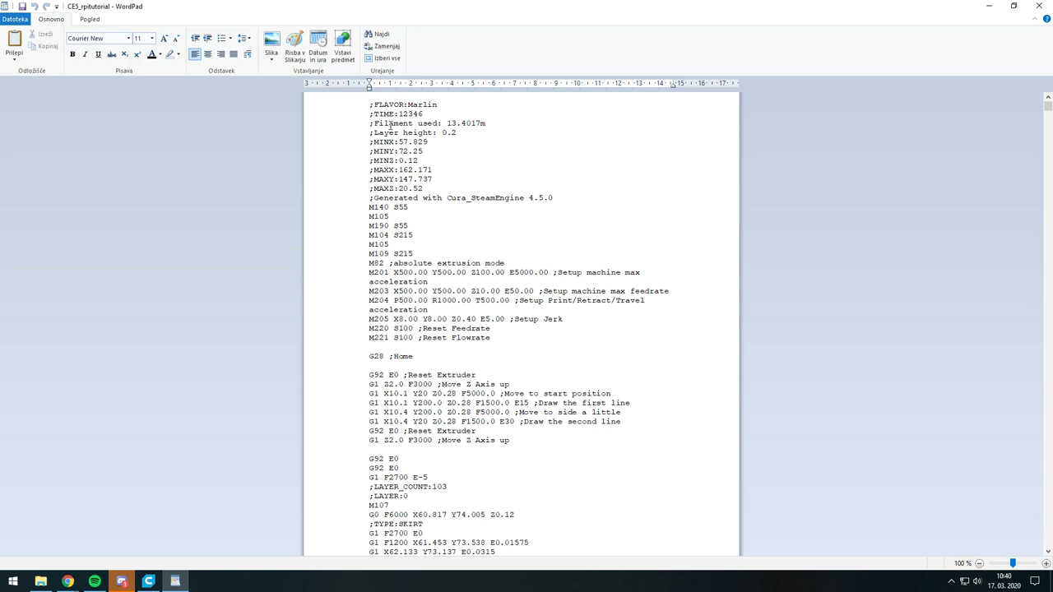
pyautogui.click(148, 582)
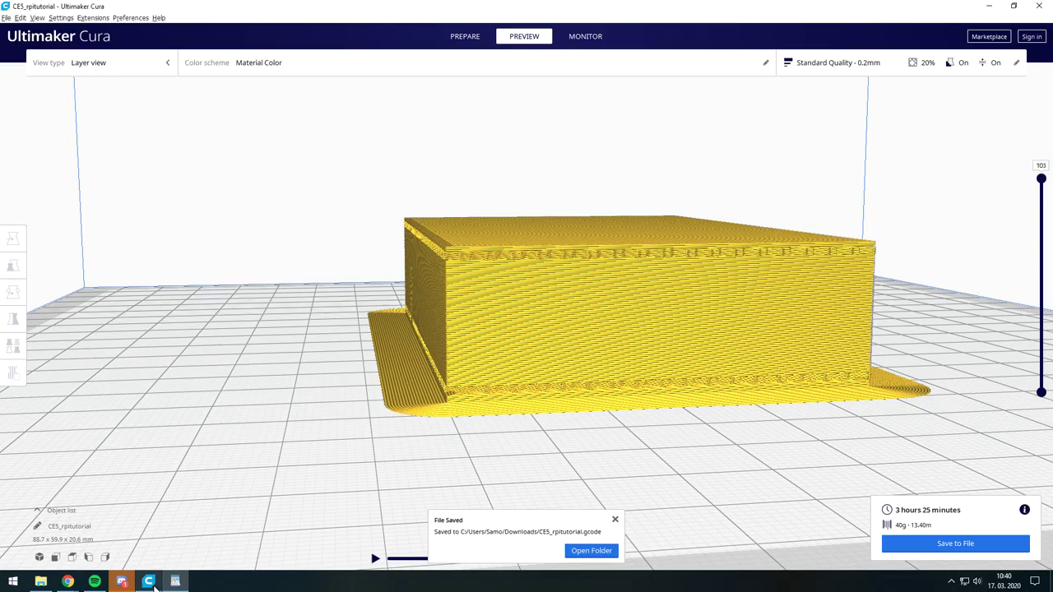
pyautogui.moveTo(508, 267)
pyautogui.mouseDown(button='right')
pyautogui.moveTo(571, 287)
pyautogui.moveTo(557, 454)
pyautogui.mouseUp(button='right')
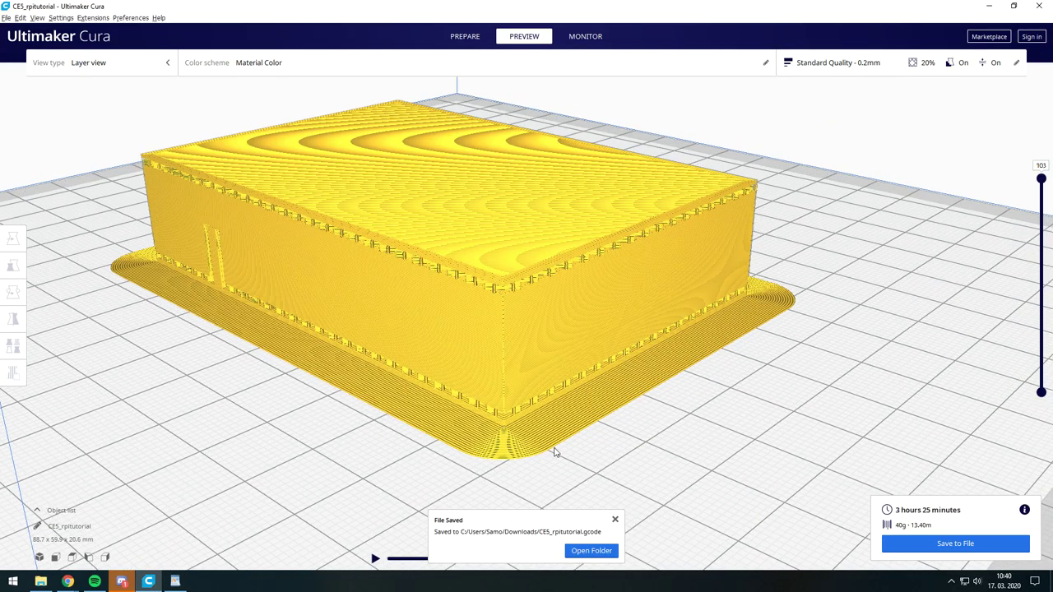
pyautogui.click(615, 521)
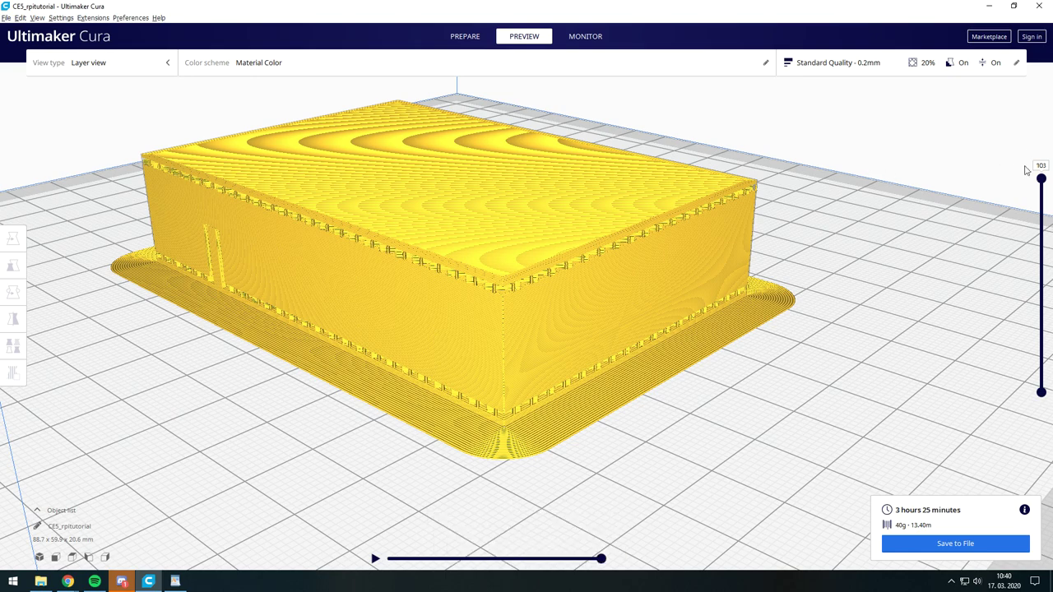
pyautogui.moveTo(1041, 180)
pyautogui.mouseDown()
pyautogui.moveTo(1041, 371)
pyautogui.moveTo(1041, 185)
pyautogui.mouseUp()
# Back in WordPad, read the Marlin header lines at the G-code's start
pyautogui.hotkey('alt', 'Tab')
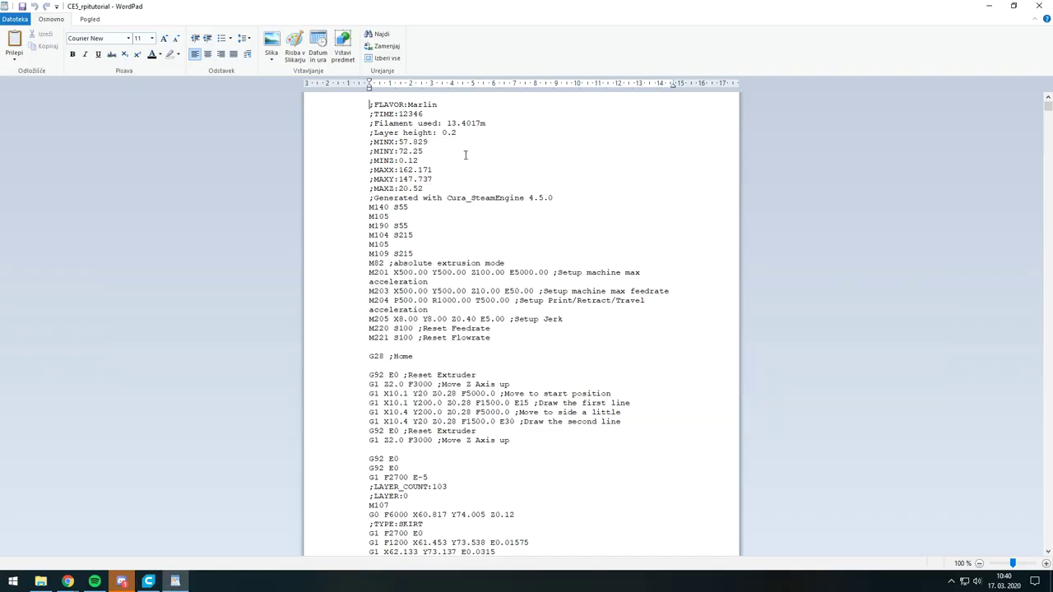
pyautogui.scroll(-3, 465, 160)
pyautogui.scroll(-3, 465, 160)
pyautogui.moveTo(1049, 111)
pyautogui.mouseDown()
pyautogui.moveTo(1048, 207)
pyautogui.moveTo(1011, 176)
pyautogui.moveTo(1042, 87)
pyautogui.mouseUp()
pyautogui.moveTo(375, 104)
pyautogui.mouseDown()
pyautogui.moveTo(440, 159)
pyautogui.moveTo(461, 259)
pyautogui.moveTo(489, 285)
pyautogui.mouseUp()
pyautogui.click(489, 285)
# Scroll down to the start of the SKIRT section in the G-code
pyautogui.scroll(-4, 460, 398)
pyautogui.scroll(-4, 397, 331)
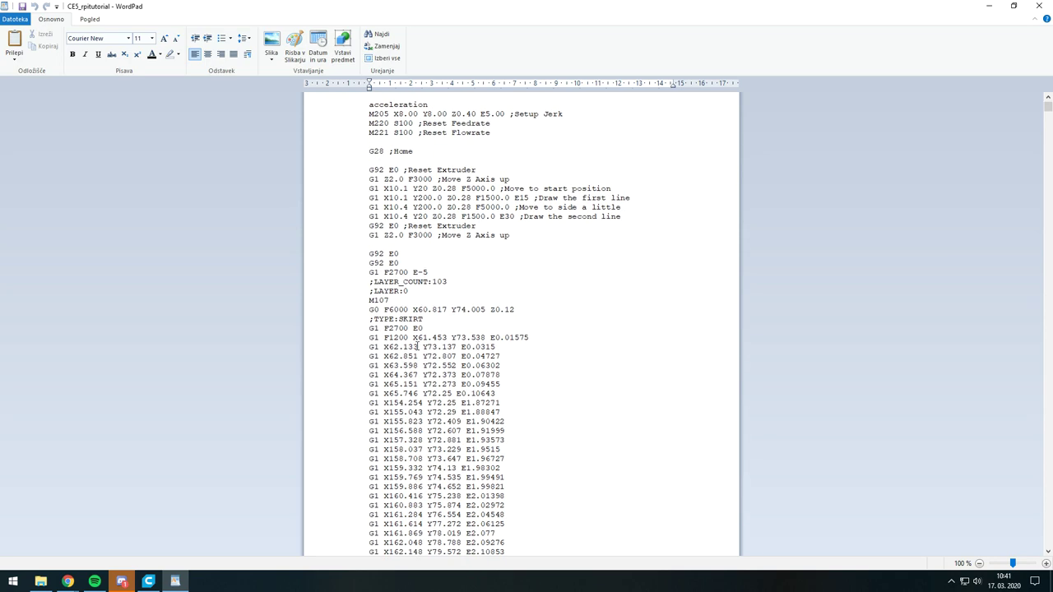
pyautogui.moveTo(373, 265); pyautogui.dragTo(444, 311)
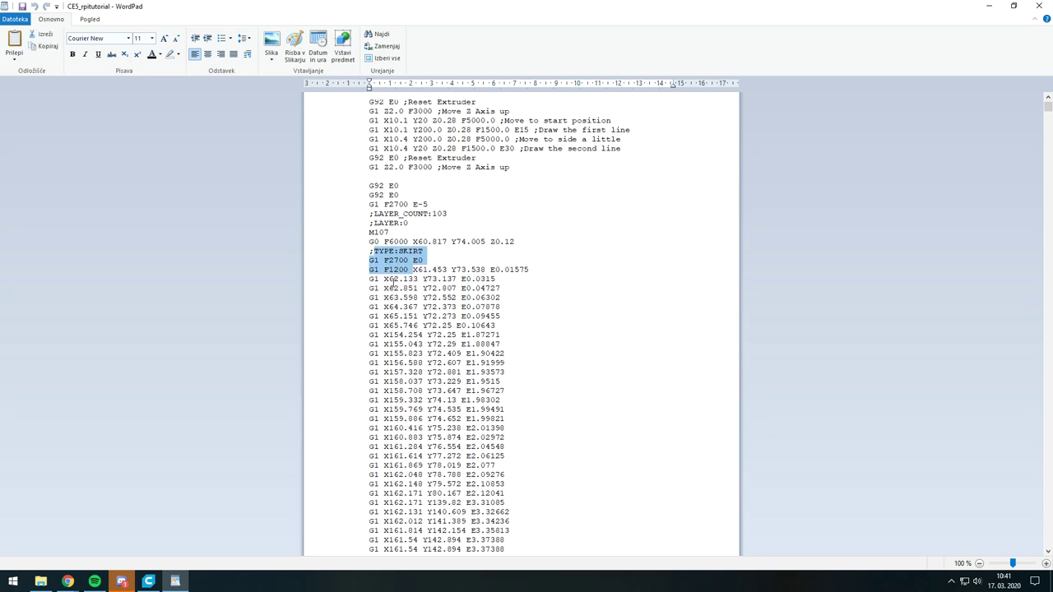
pyautogui.scroll(-5, 444, 311)
pyautogui.scroll(-5, 444, 311)
pyautogui.scroll(-5, 456, 337)
pyautogui.click(461, 347)
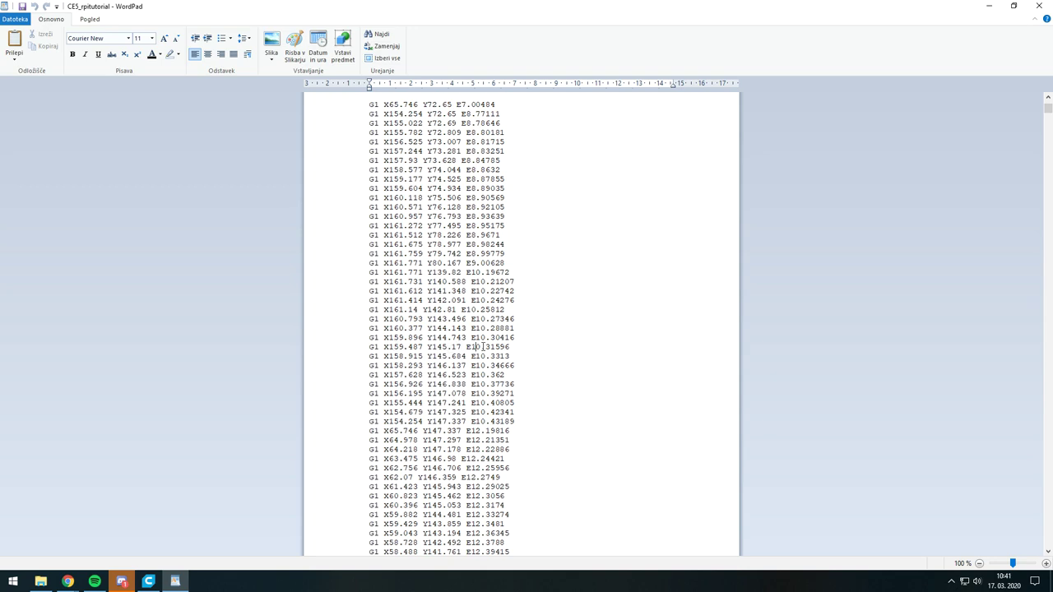
# Jump to the file's end and inspect the end-of-print commands and SETTING_3 lines
pyautogui.scroll(-7, 483, 346)
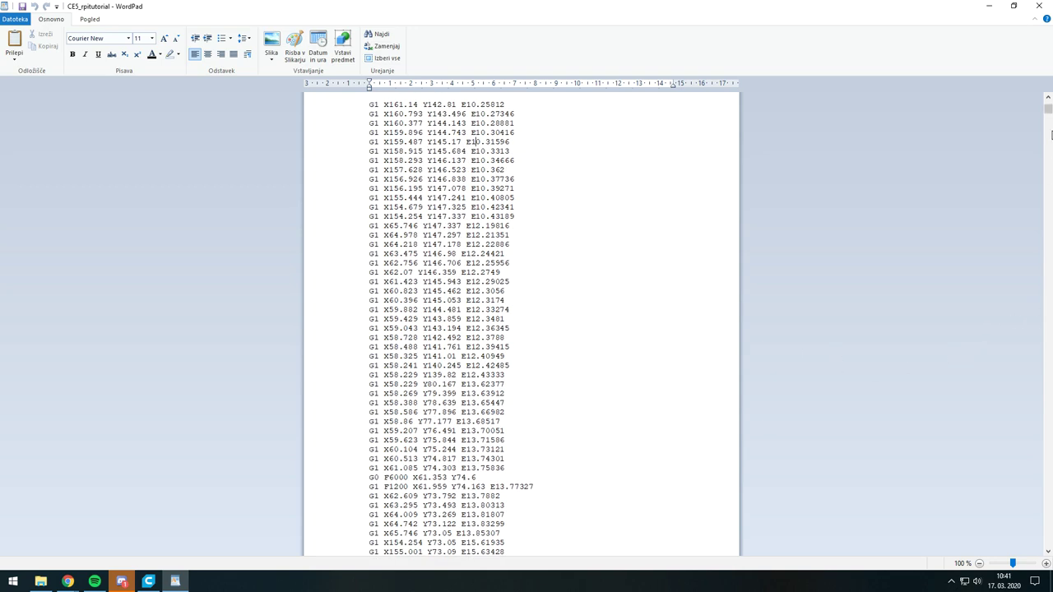
pyautogui.moveTo(1048, 111); pyautogui.dragTo(1050, 561)
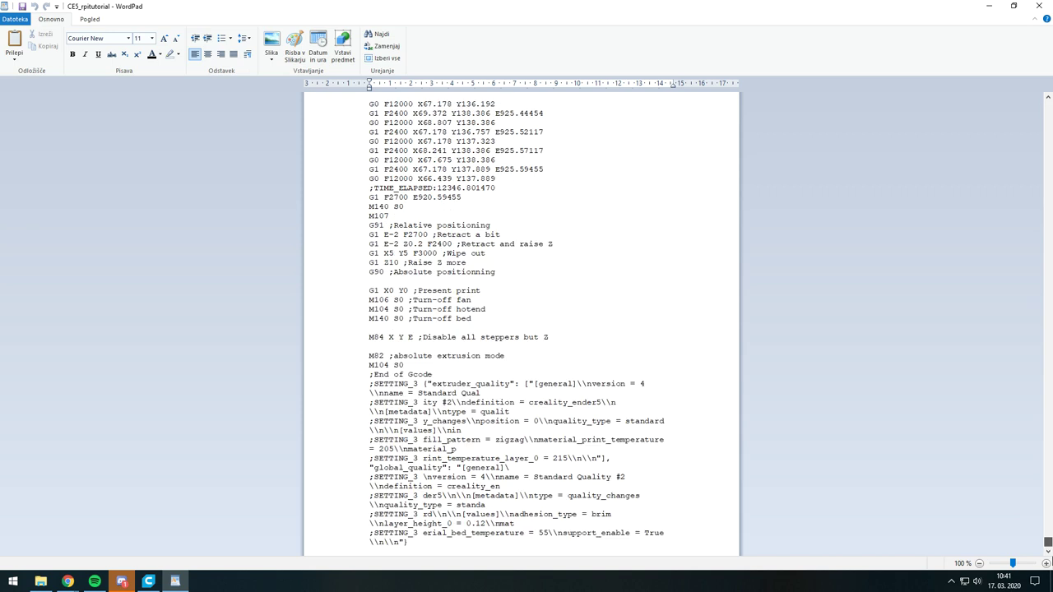
pyautogui.moveTo(384, 365); pyautogui.dragTo(436, 423)
pyautogui.click(438, 430)
pyautogui.moveTo(370, 384); pyautogui.dragTo(437, 420)
pyautogui.click(437, 420)
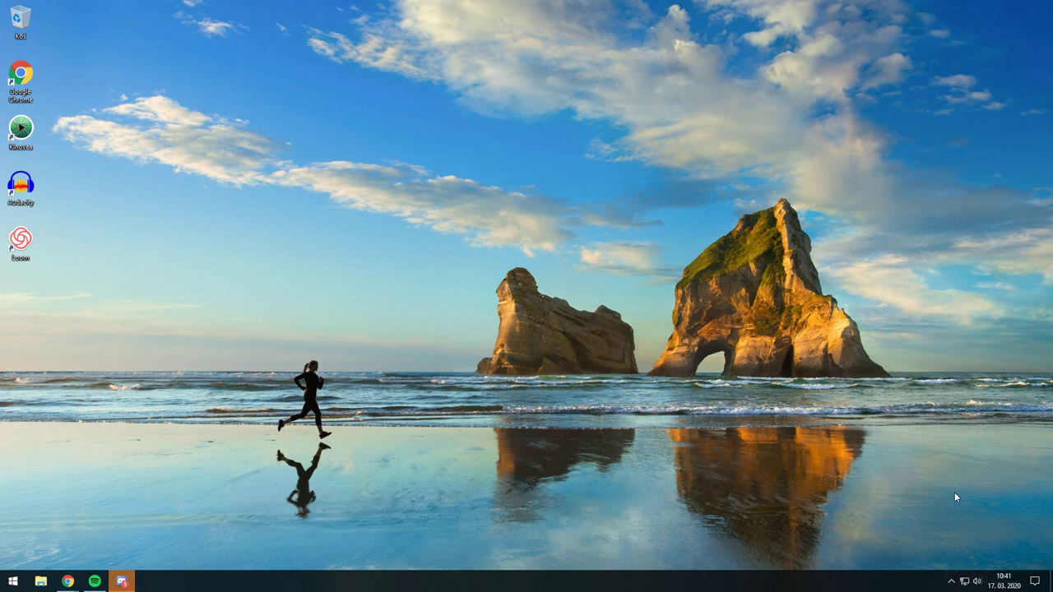
# Reveal the hidden background-app icons in the taskbar tray
pyautogui.click(952, 581)
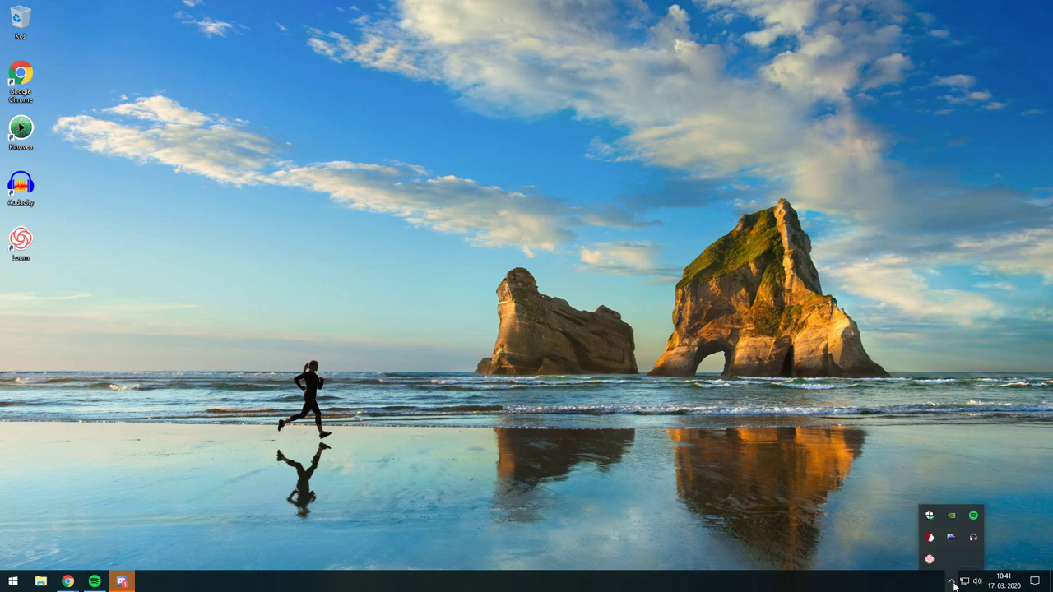